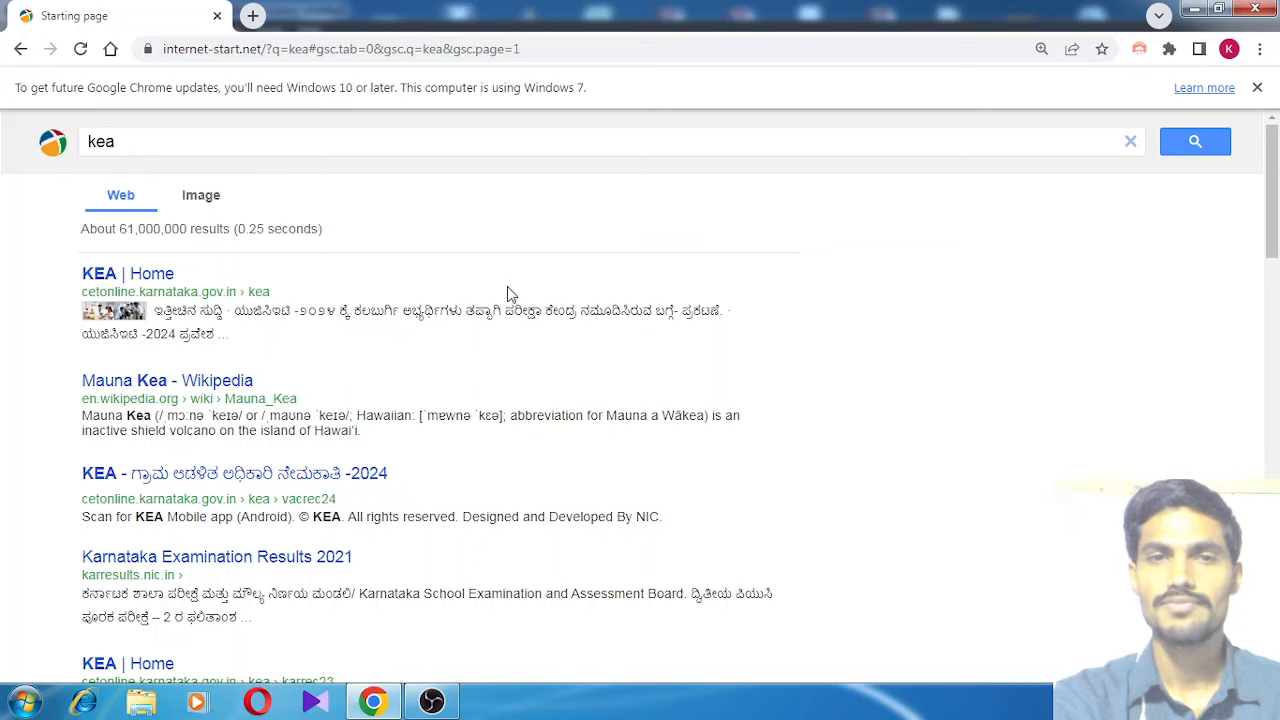
# Open the 'KEA | Home' search result to reach the Karnataka Examinations Authority home page
pyautogui.click(162, 279)
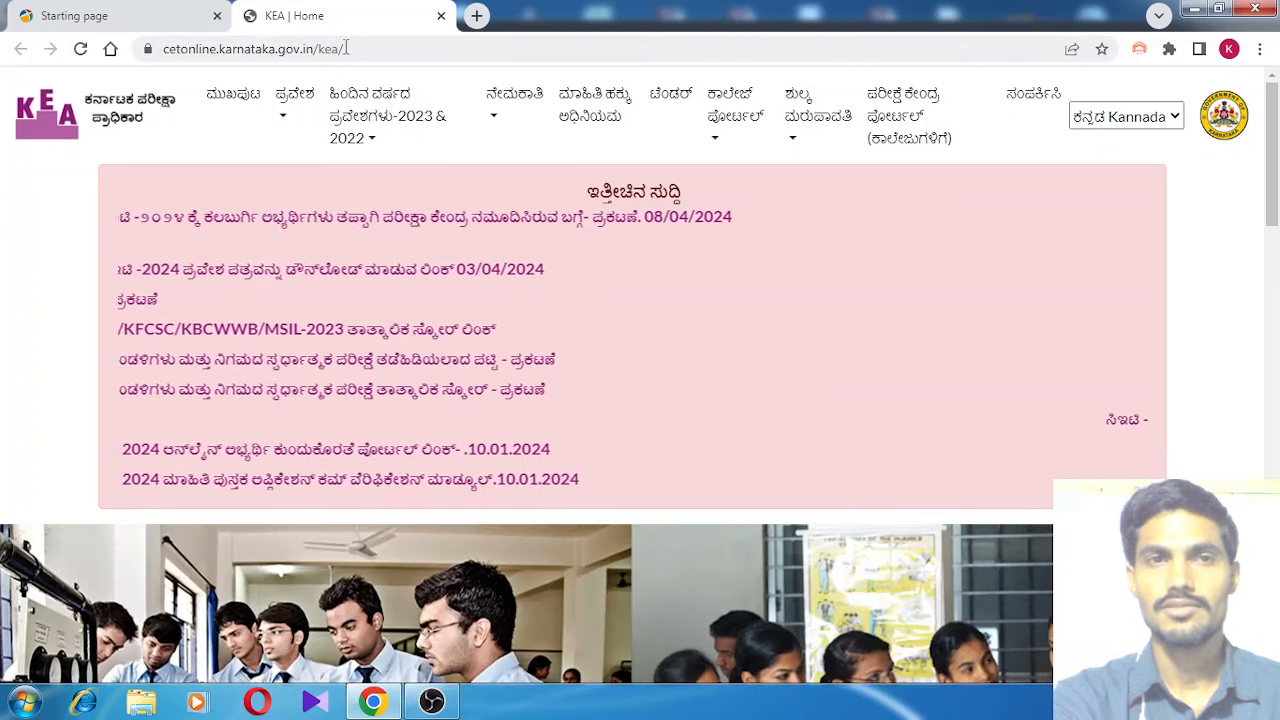
# Go to the Village Administrative Officer Recruitment 2024 page via ನೇಮಕಾತಿ and follow the VA online application link
pyautogui.scroll(-5, 722, 414)
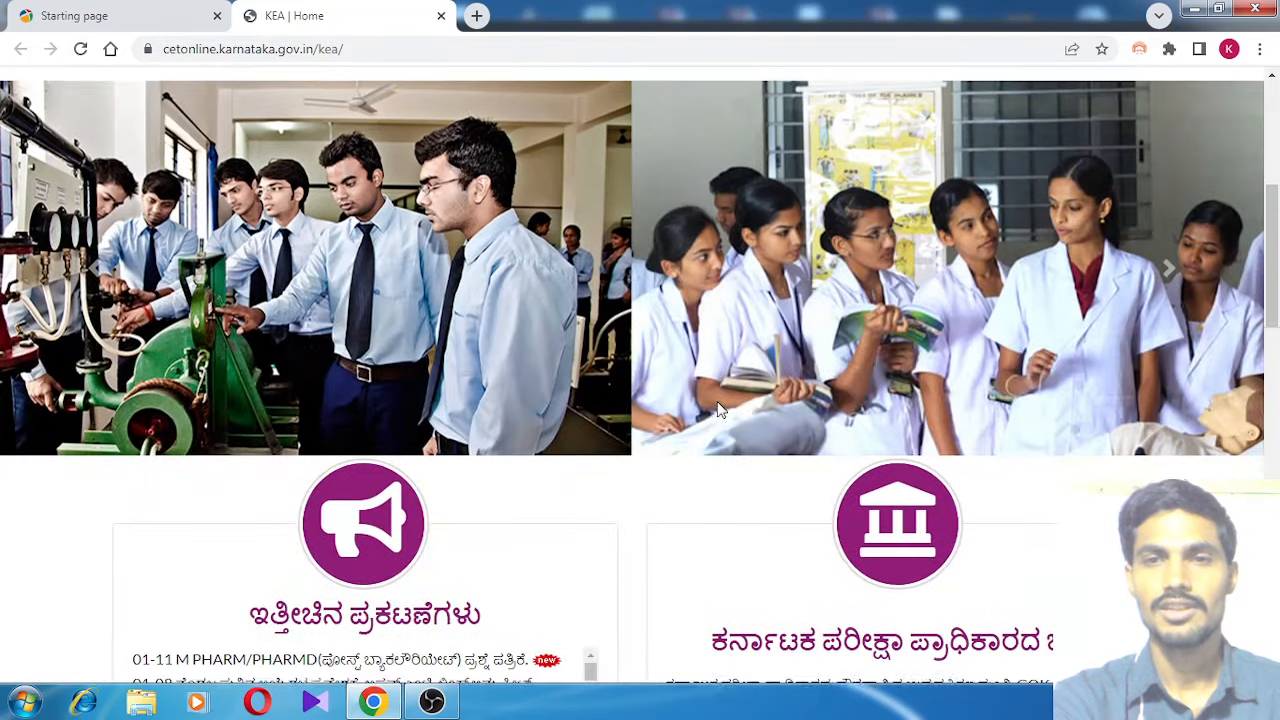
pyautogui.scroll(5, 720, 412)
pyautogui.scroll(-5, 722, 412)
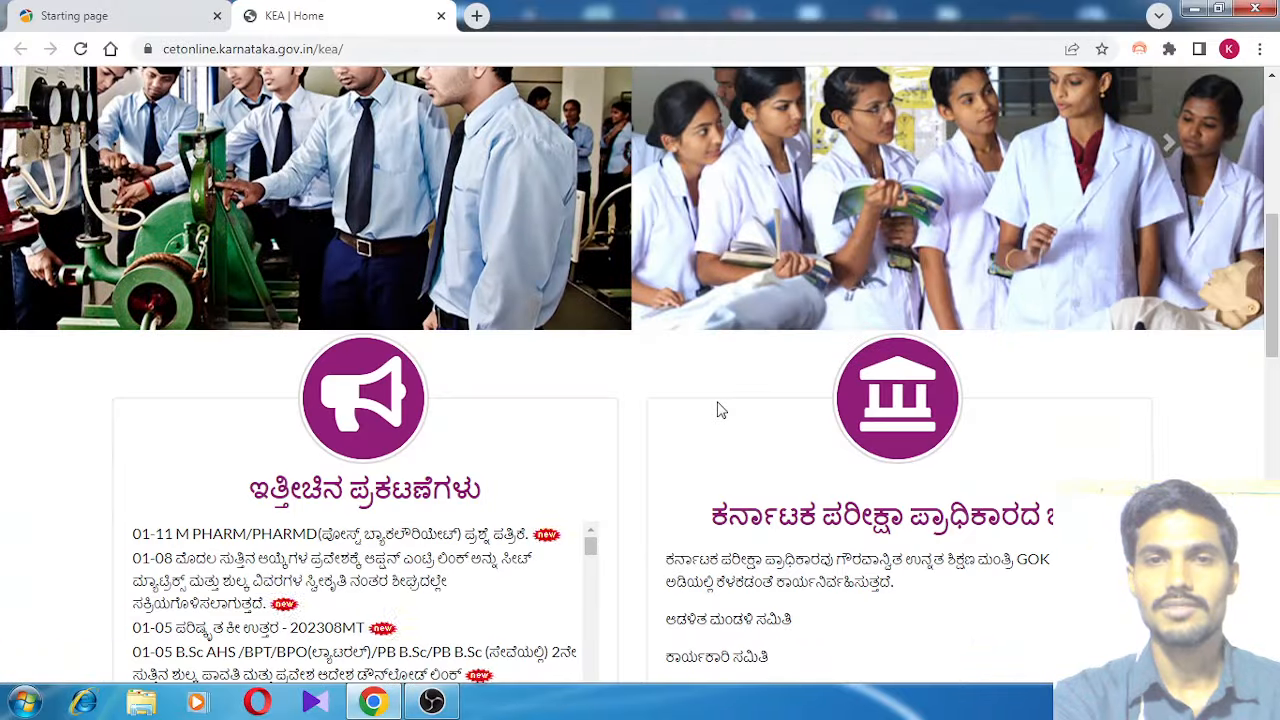
pyautogui.scroll(5, 720, 410)
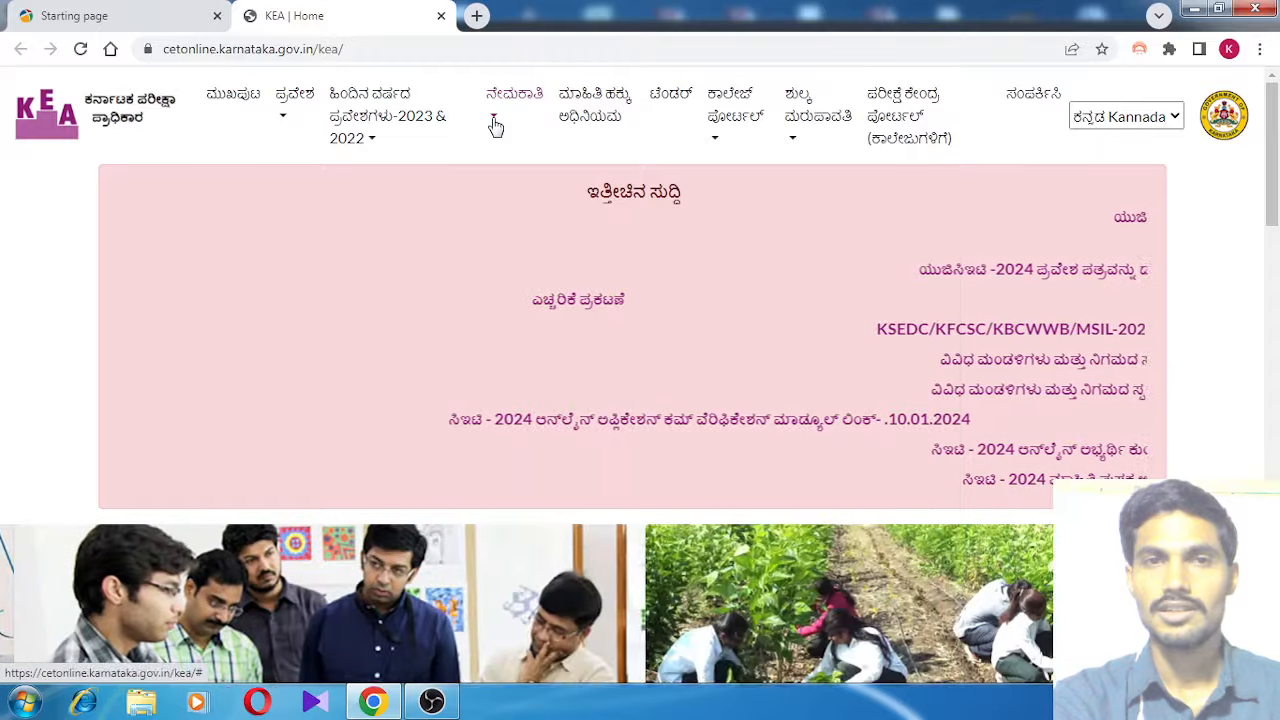
pyautogui.click(496, 125)
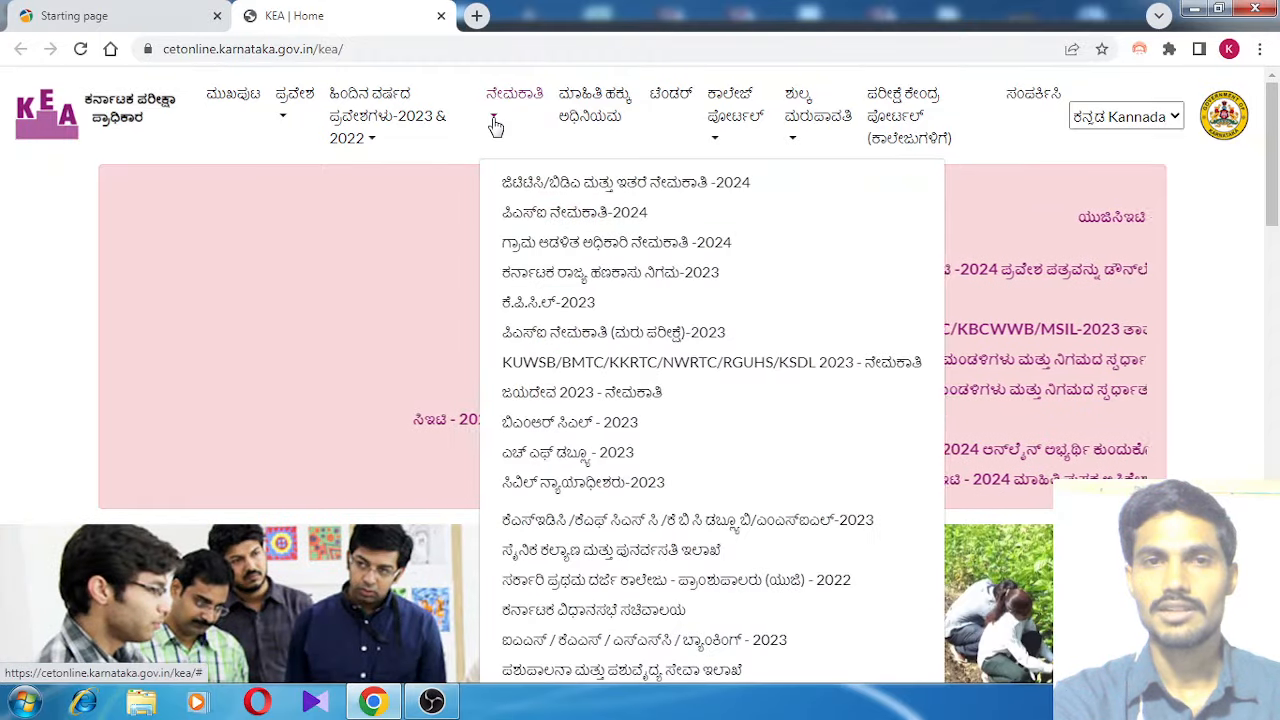
pyautogui.click(684, 254)
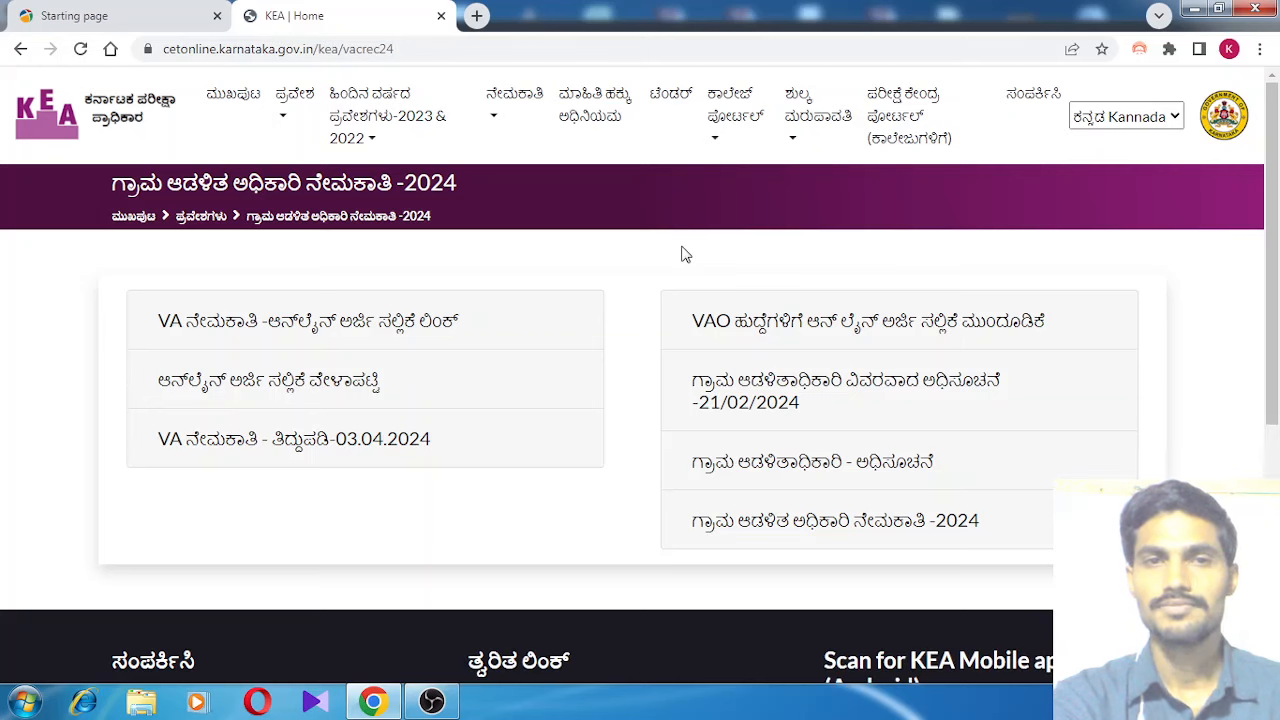
pyautogui.click(404, 336)
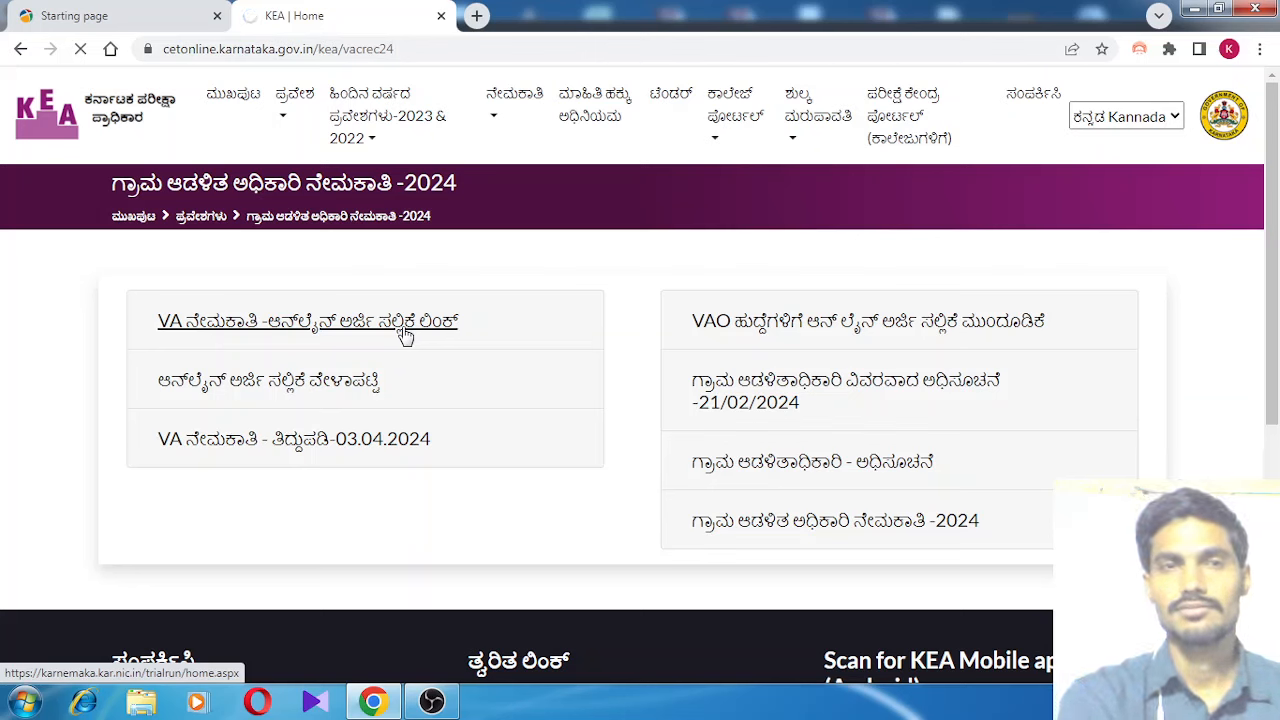
# Start a new application for the posts under the Revenue Department of Karnataka
pyautogui.click(405, 336)
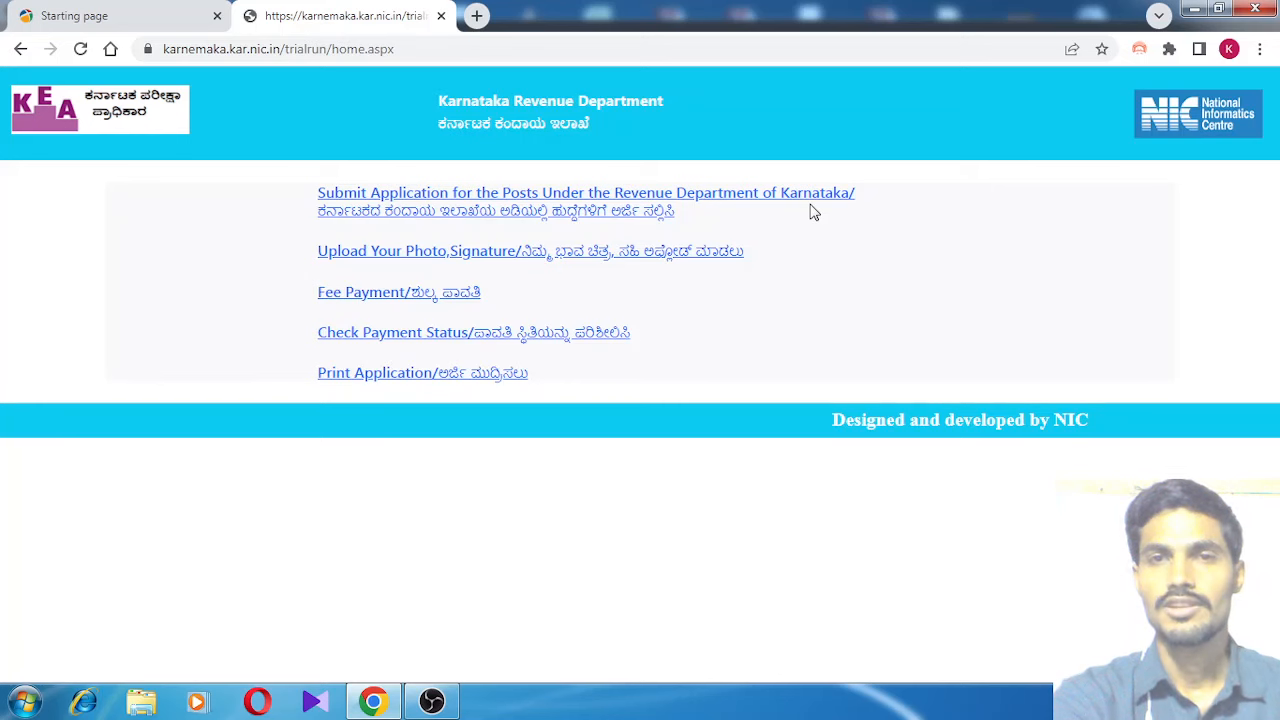
pyautogui.click(630, 203)
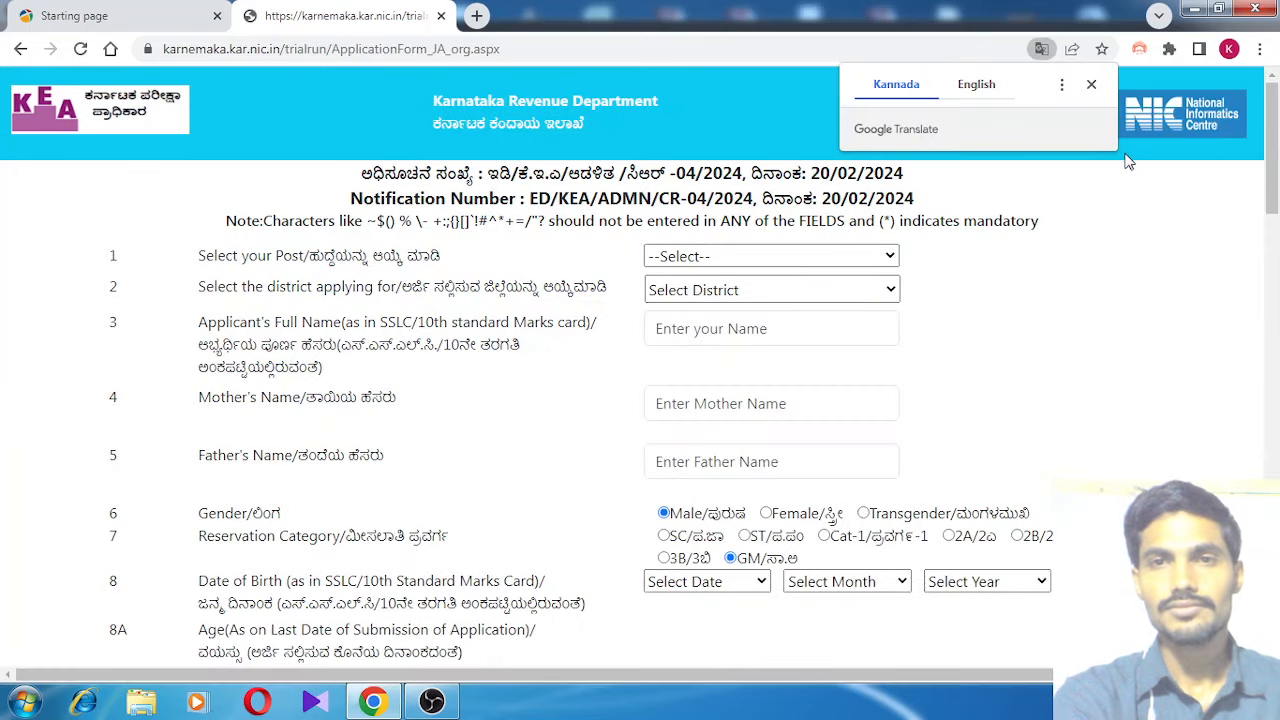
# Dismiss the Translate popup and select VILLAGE ADMINISTRATIVE OFFICER as the post
pyautogui.click(1091, 84)
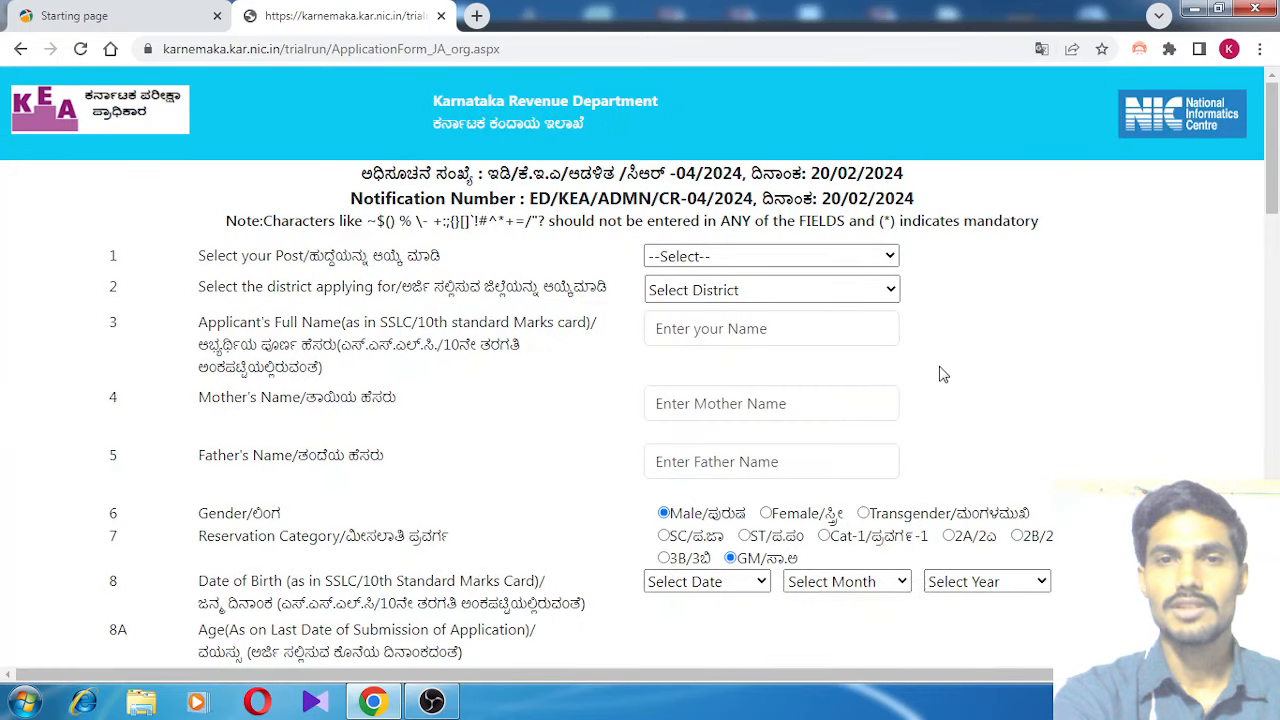
pyautogui.scroll(-2, 940, 374)
pyautogui.scroll(2, 940, 374)
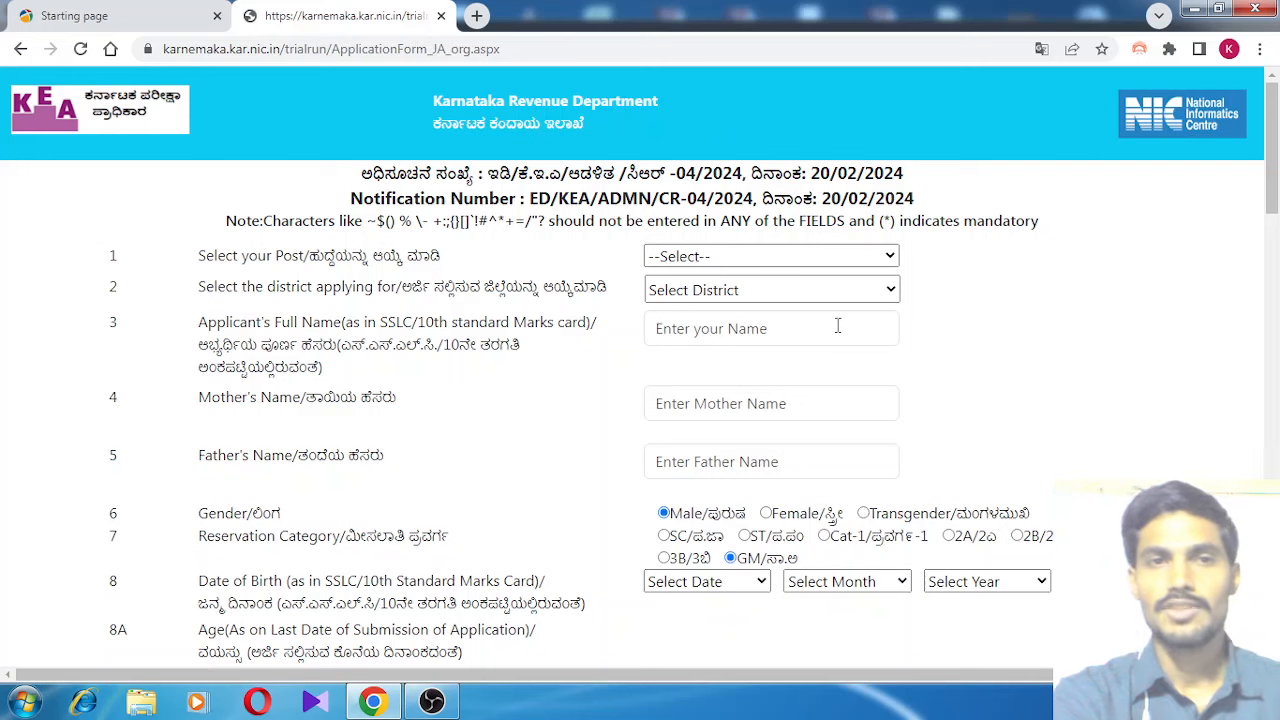
pyautogui.click(888, 256)
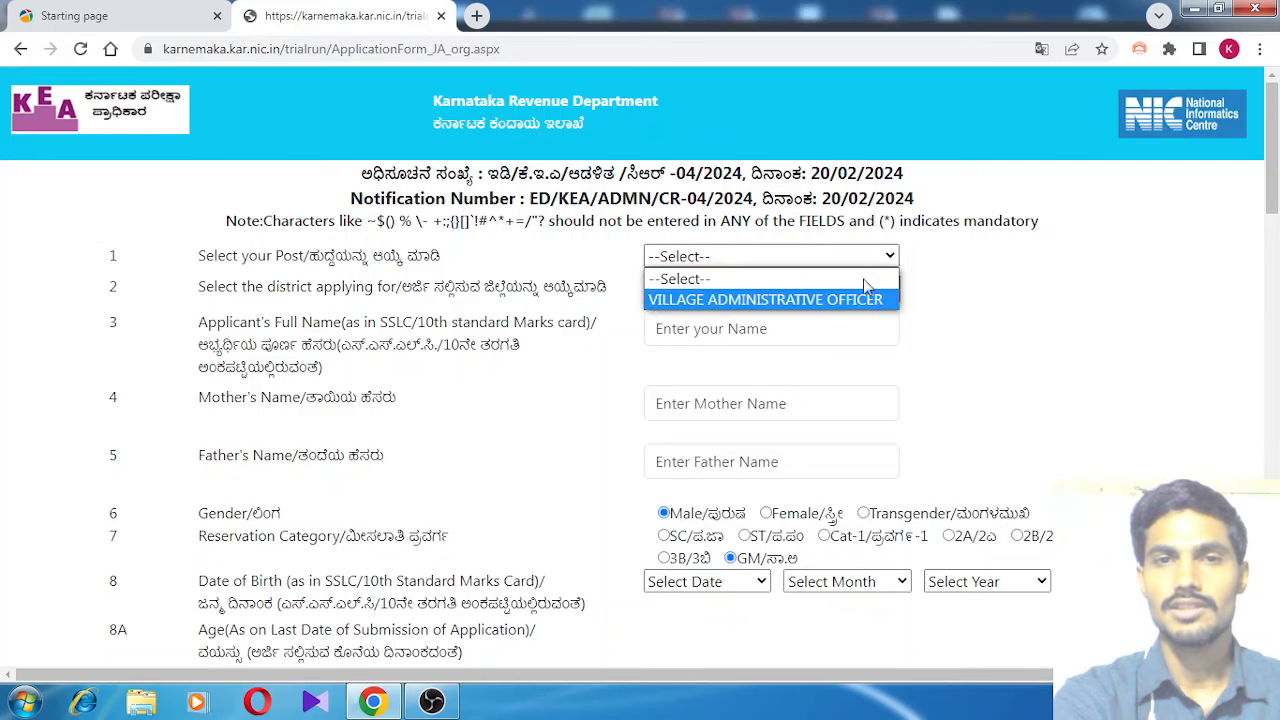
pyautogui.click(845, 300)
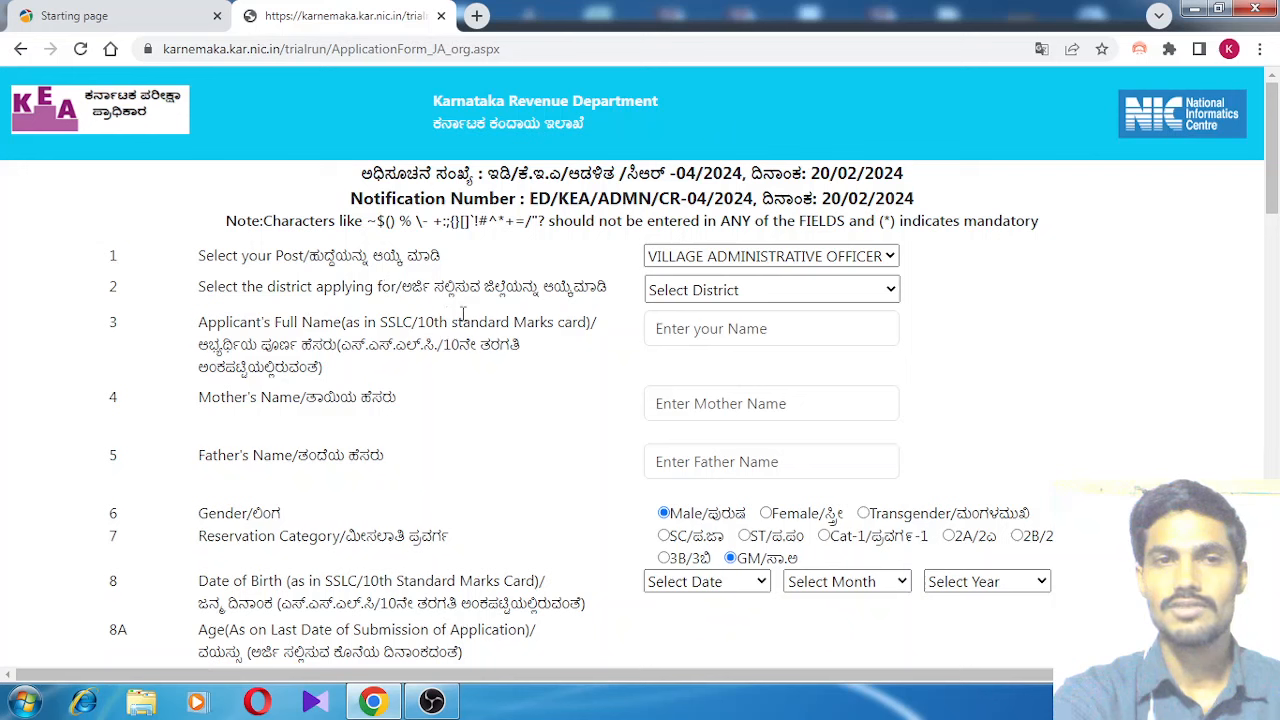
# Choose VIJAYAPURA as the district
pyautogui.click(890, 290)
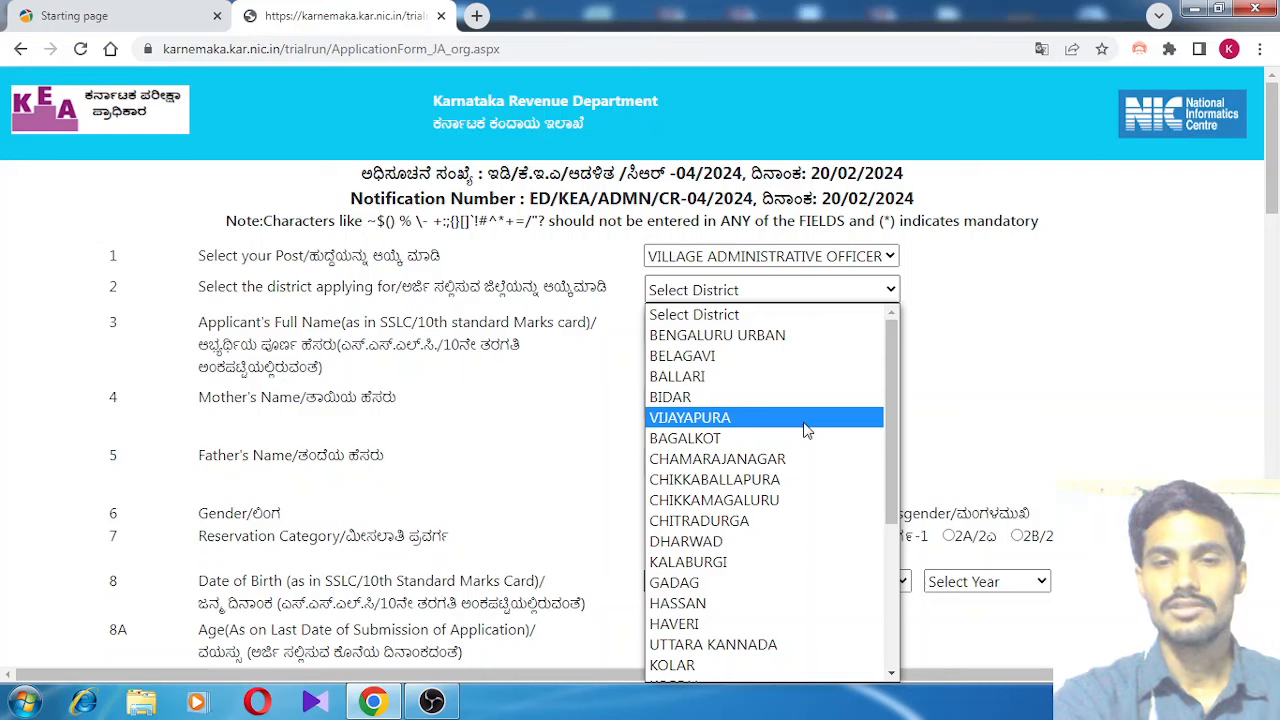
pyautogui.press('End')
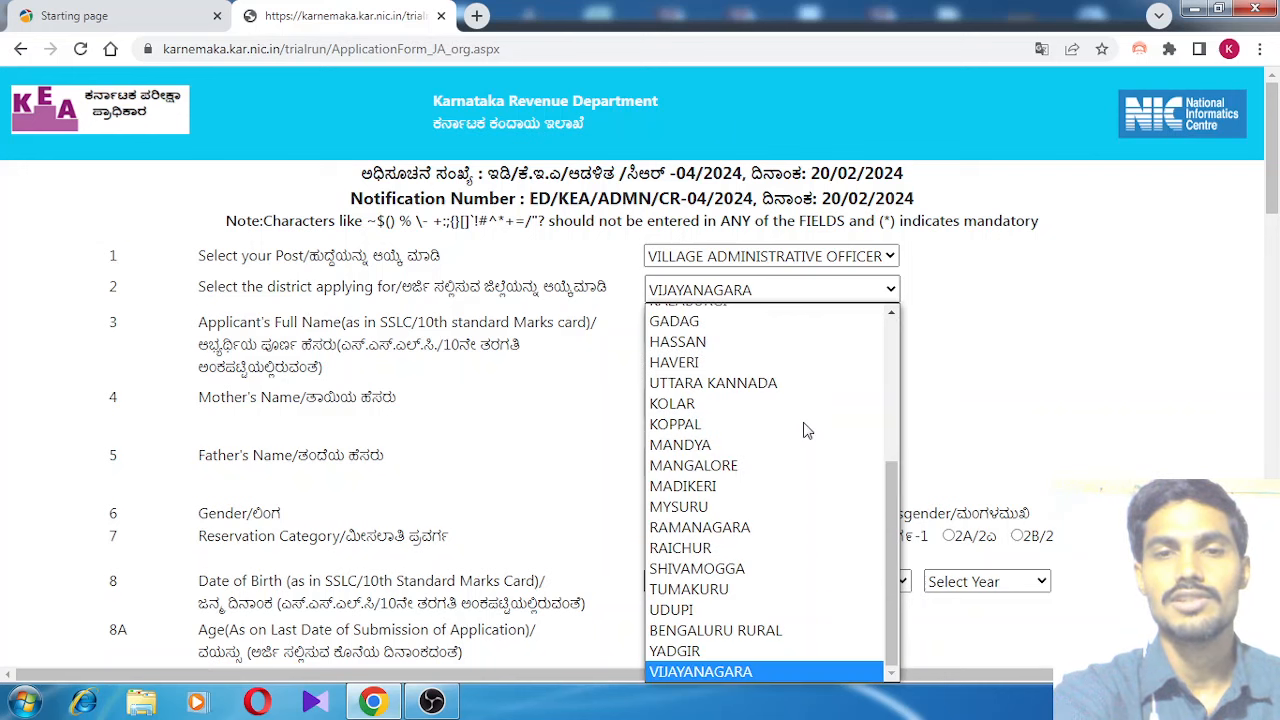
pyautogui.press('Home')
pyautogui.press('Return')
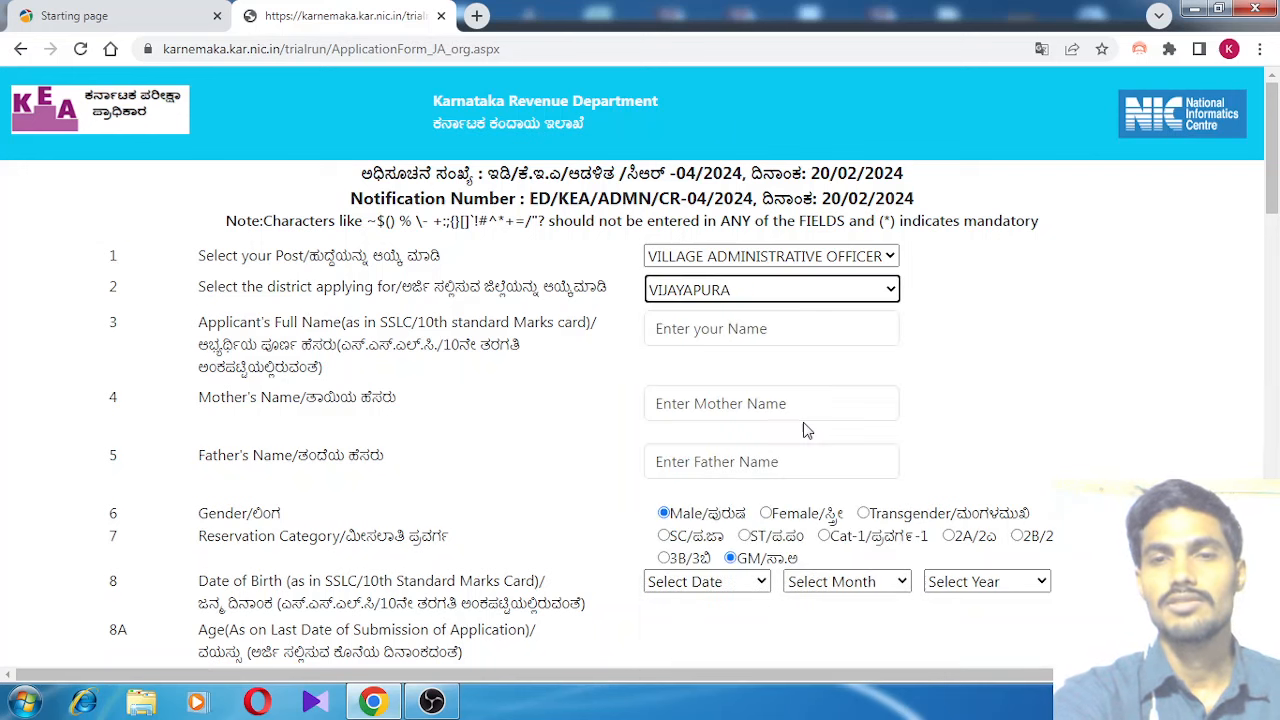
pyautogui.click(902, 341)
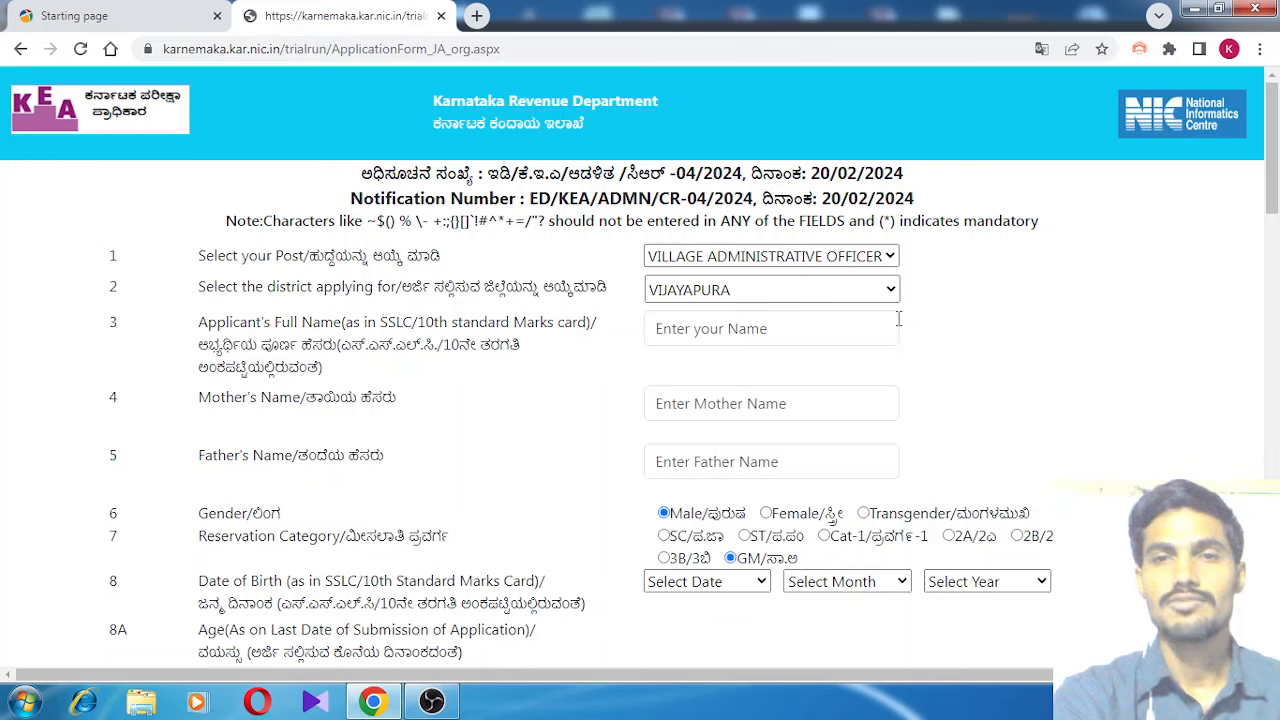
# Focus the full name field, dismiss the autofill suggestions and scroll down the form
pyautogui.click(831, 332)
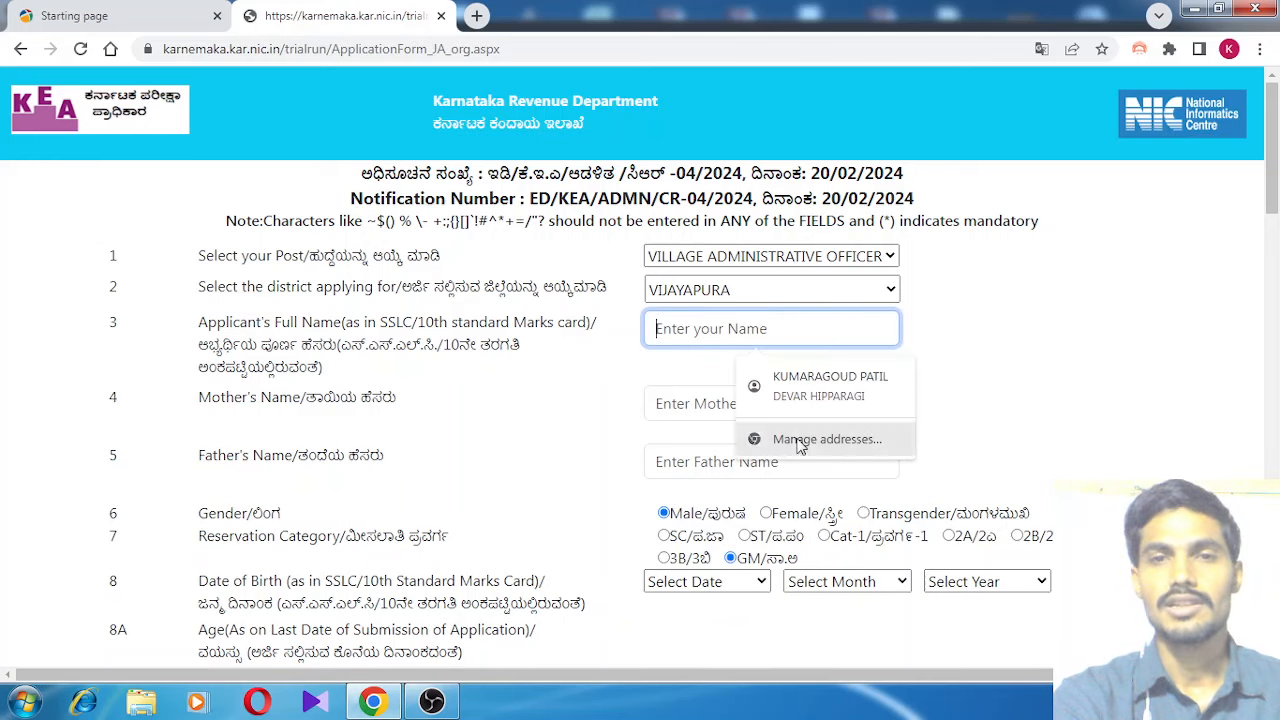
pyautogui.click(983, 429)
pyautogui.scroll(-1, 985, 428)
pyautogui.scroll(-15, 985, 428)
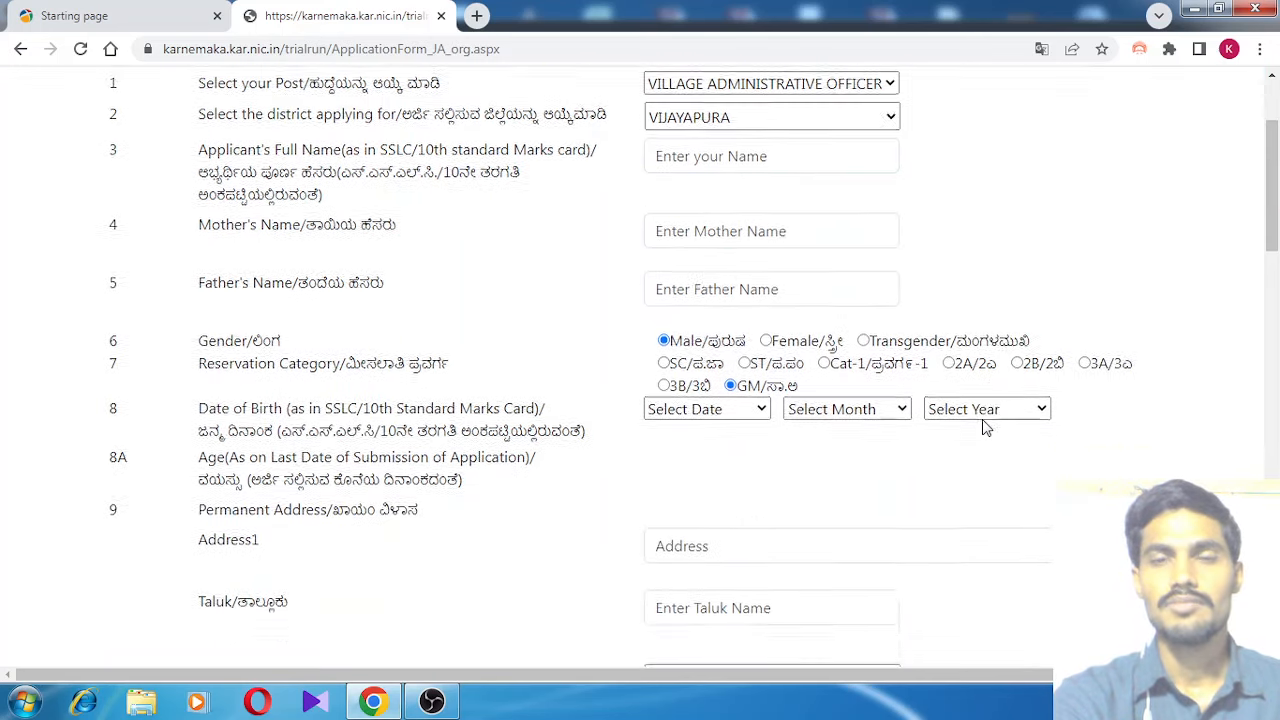
pyautogui.scroll(-1, 985, 428)
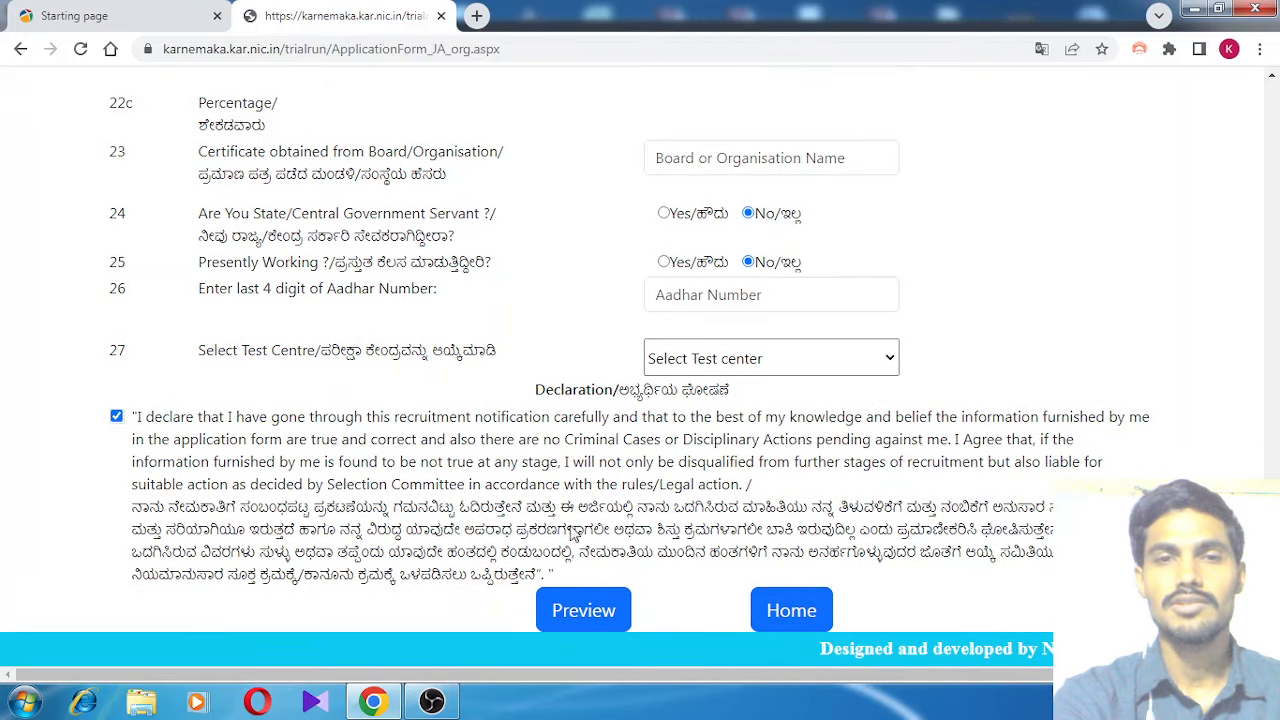
pyautogui.click(584, 610)
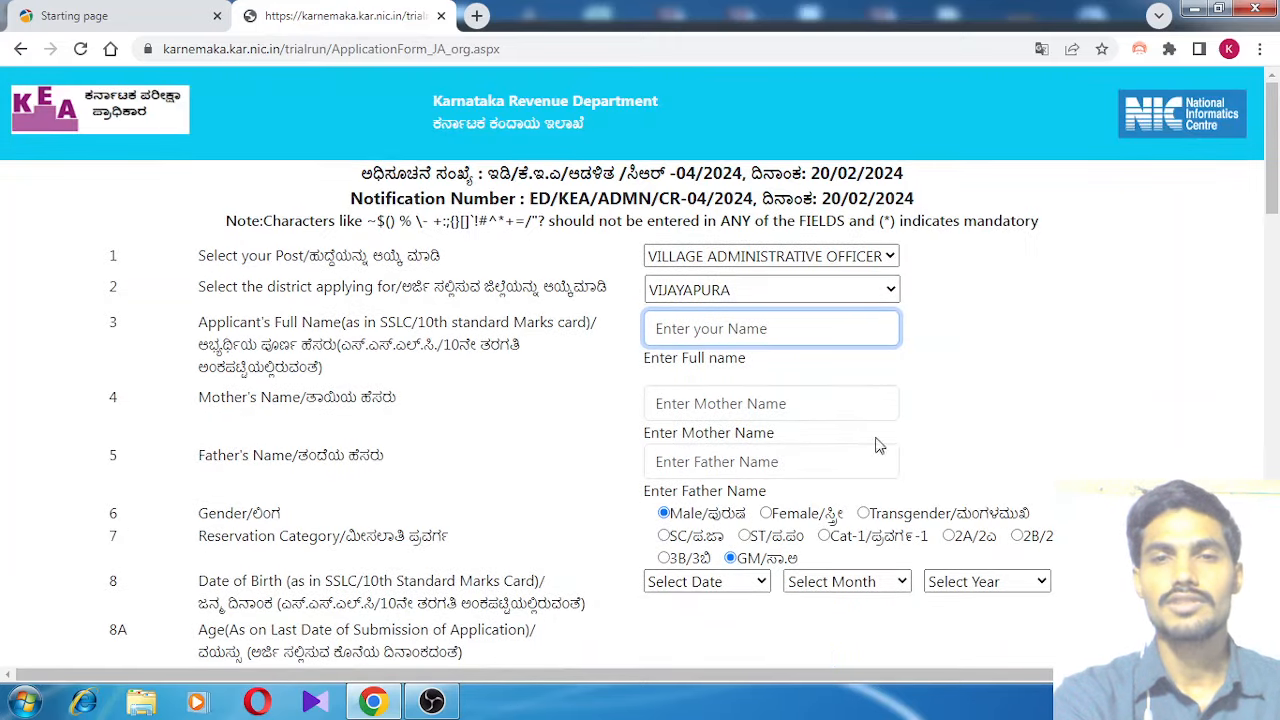
pyautogui.scroll(-15, 878, 445)
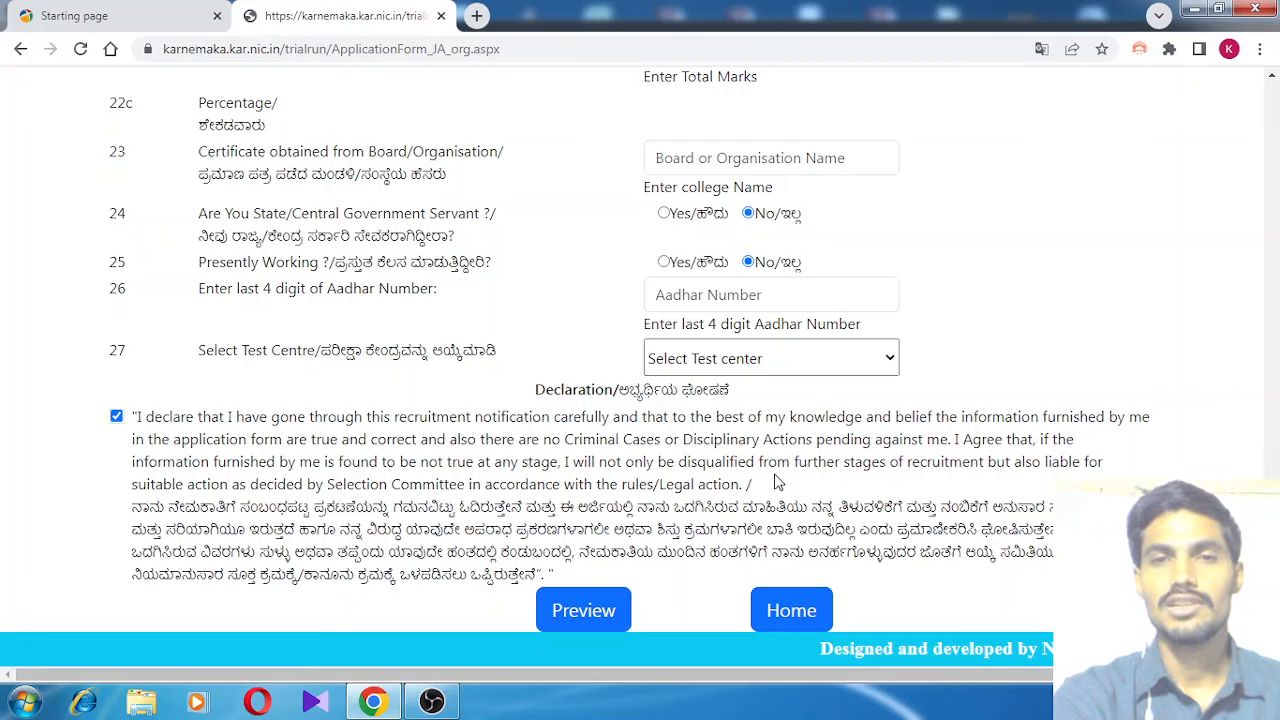
pyautogui.scroll(6, 778, 483)
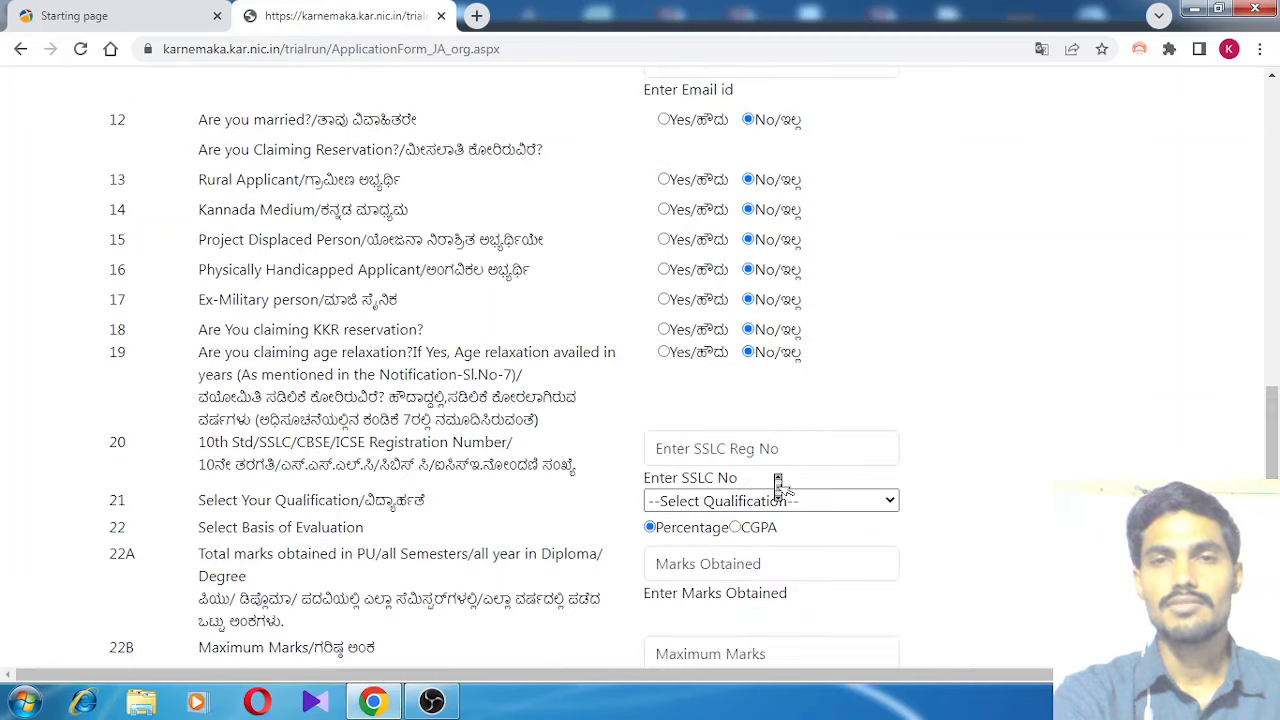
pyautogui.scroll(4, 778, 483)
pyautogui.scroll(-10, 778, 483)
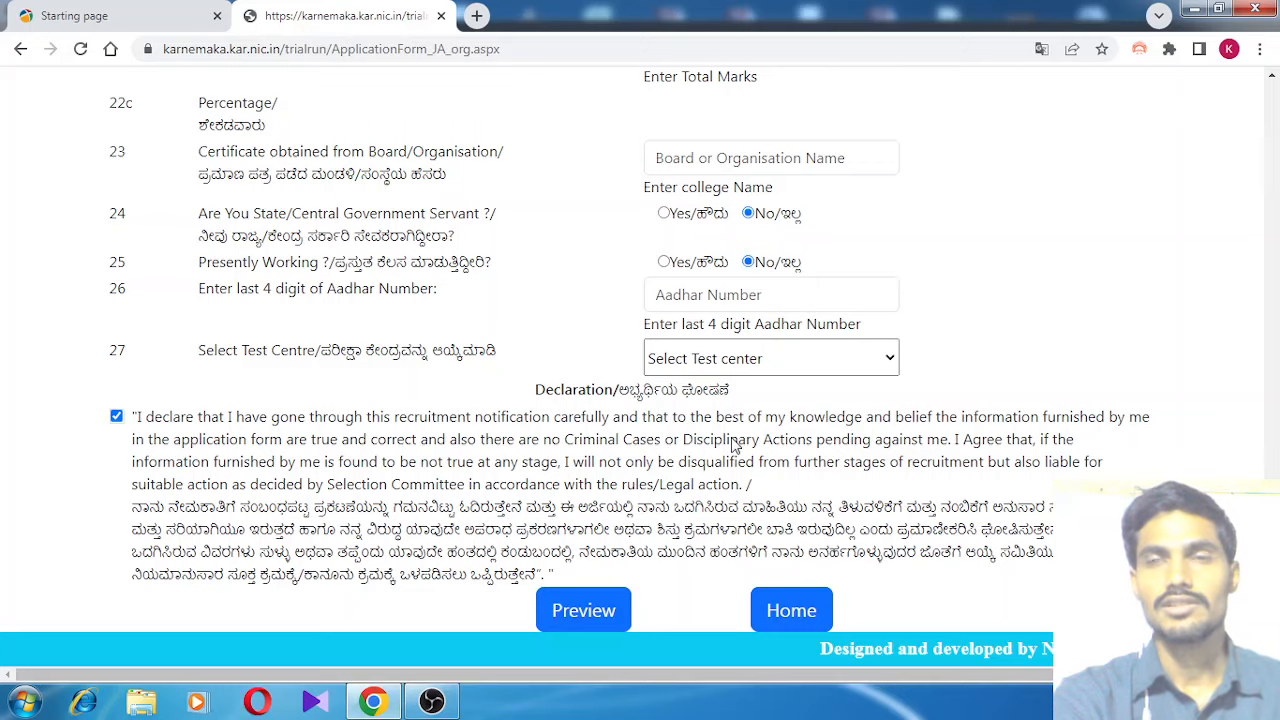
pyautogui.scroll(20, 735, 445)
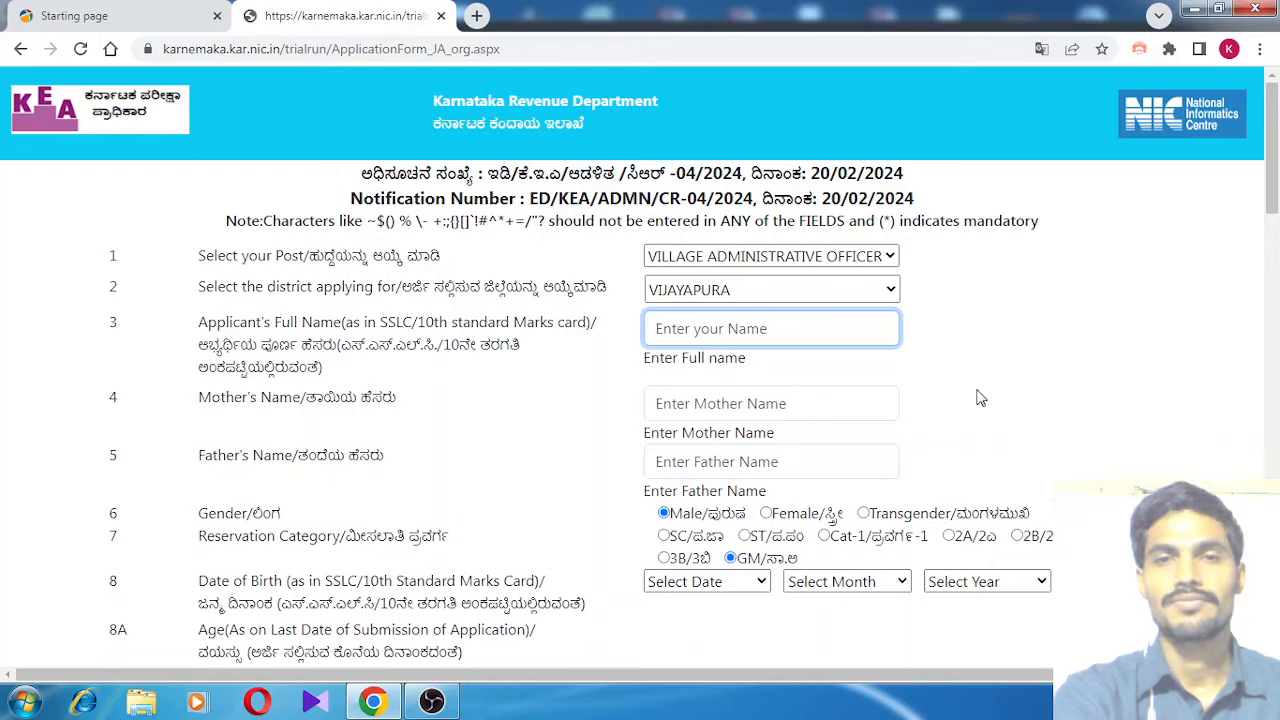
pyautogui.scroll(-15, 955, 423)
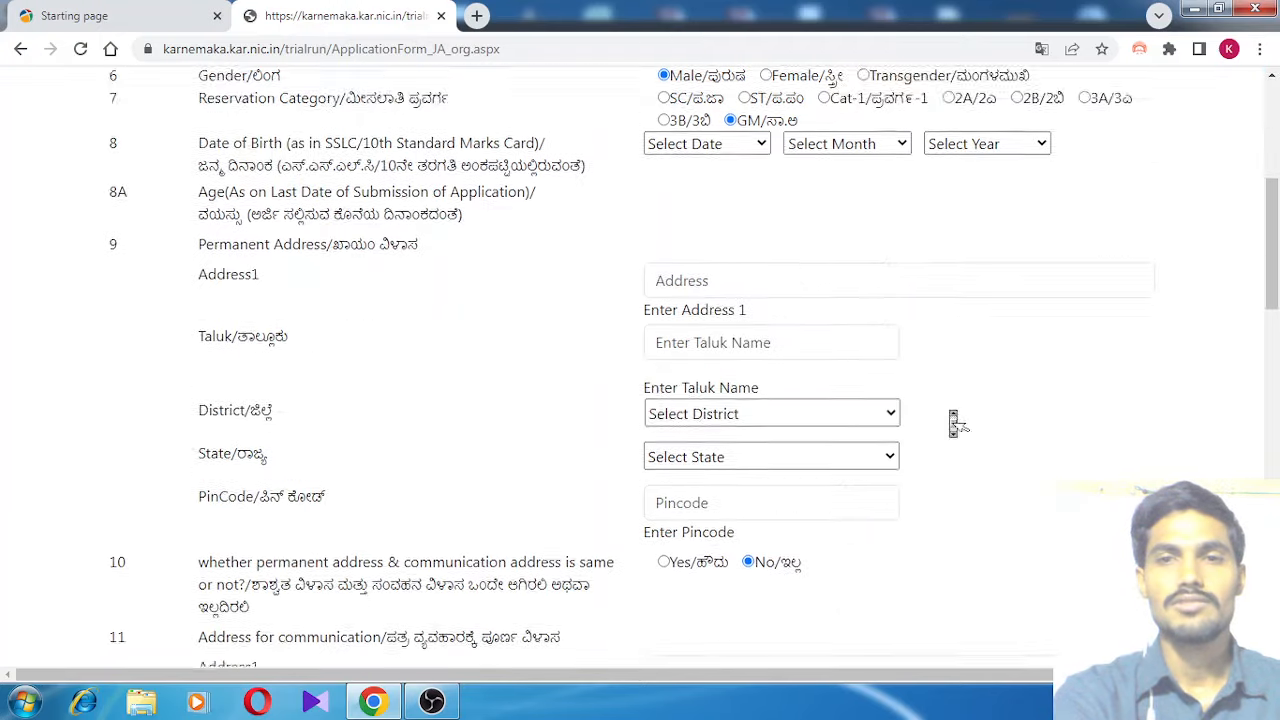
pyautogui.scroll(-3, 955, 423)
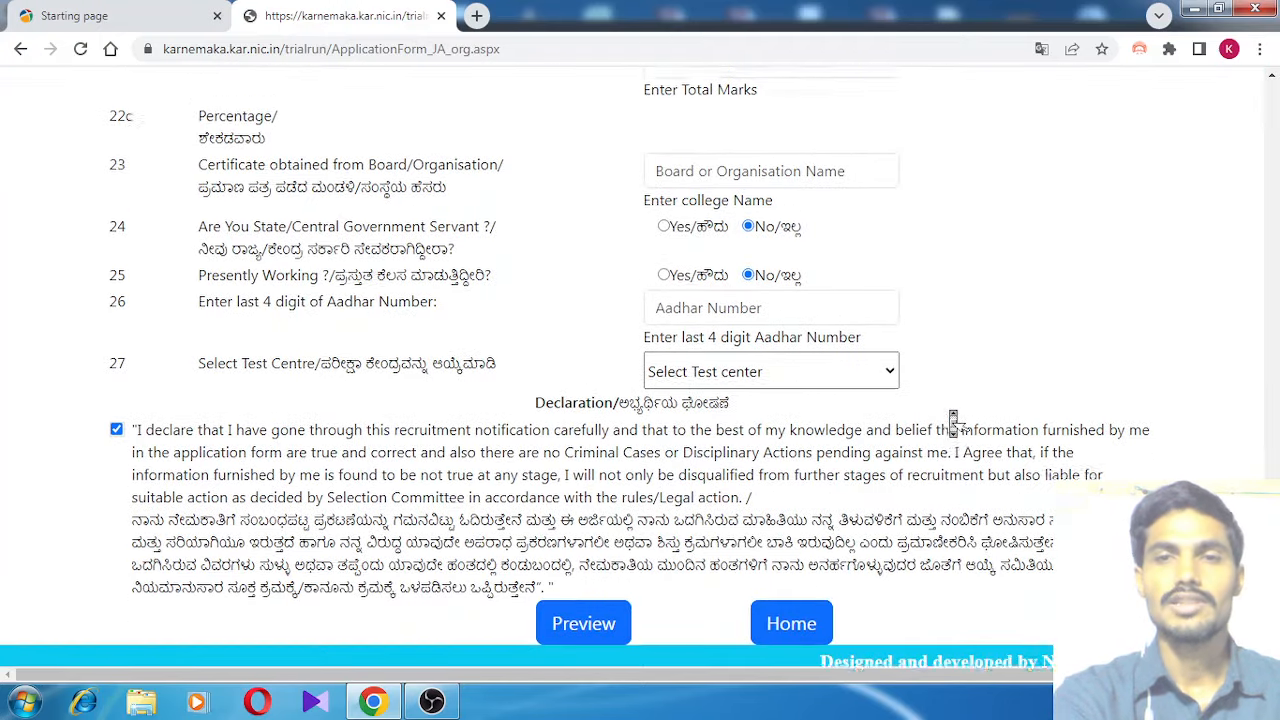
pyautogui.scroll(12, 953, 418)
pyautogui.scroll(4, 953, 418)
pyautogui.scroll(-8, 953, 418)
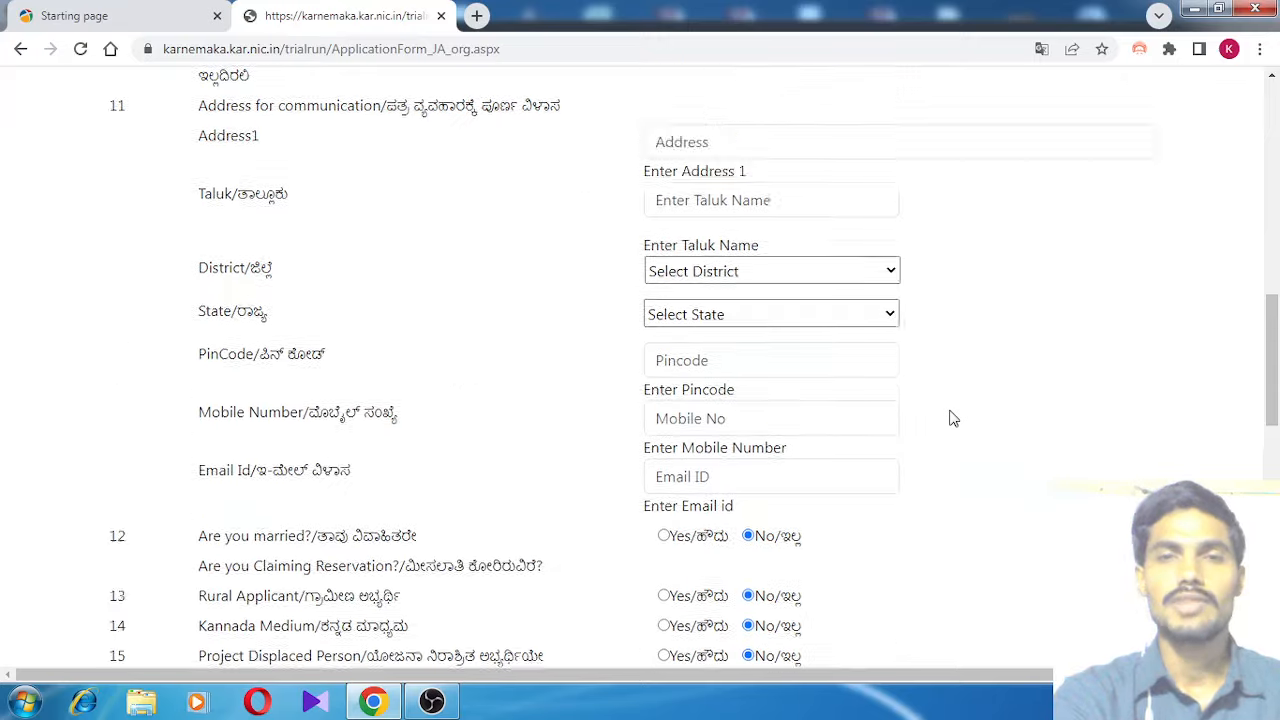
pyautogui.scroll(-5, 953, 418)
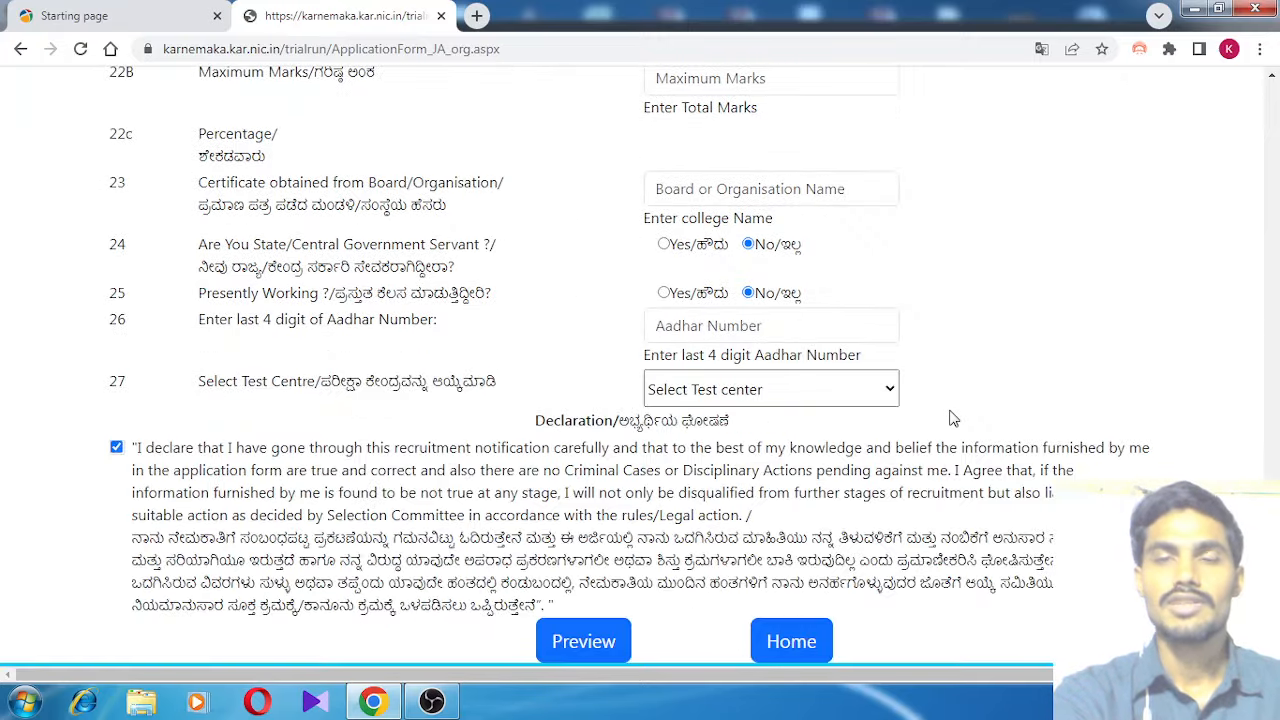
pyautogui.scroll(15, 953, 418)
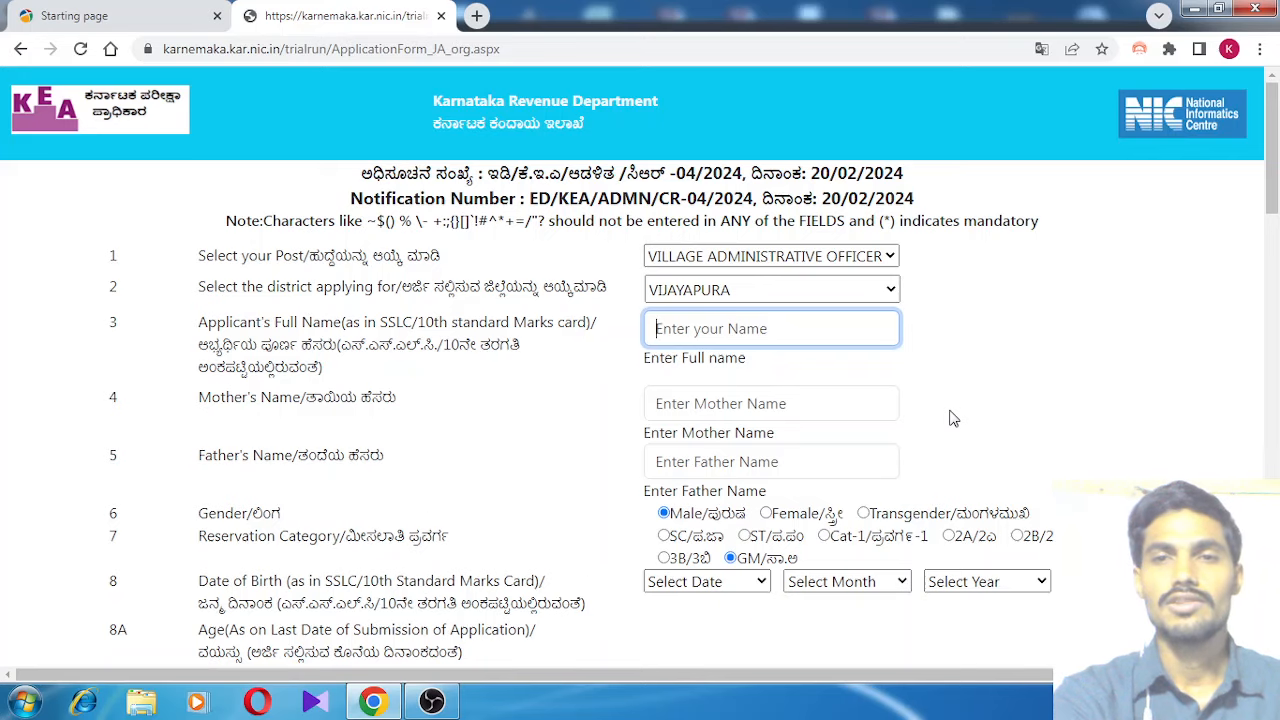
pyautogui.scroll(-15, 953, 418)
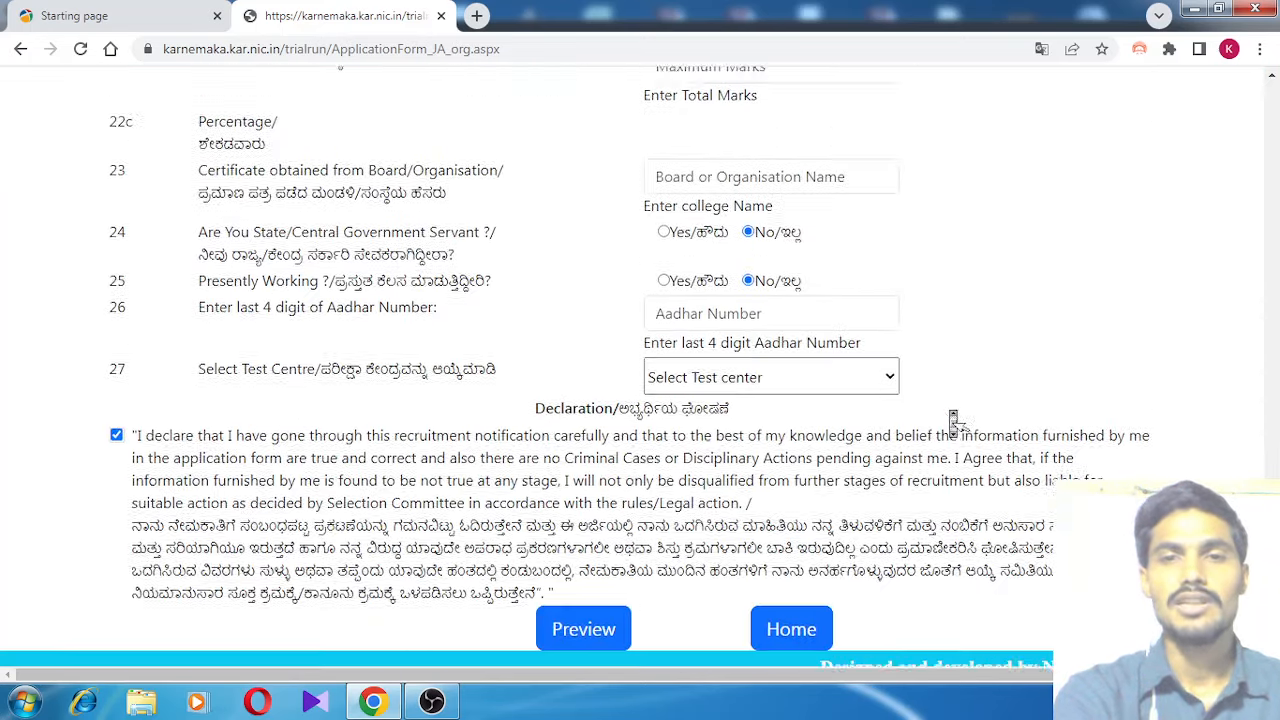
pyautogui.scroll(15, 953, 418)
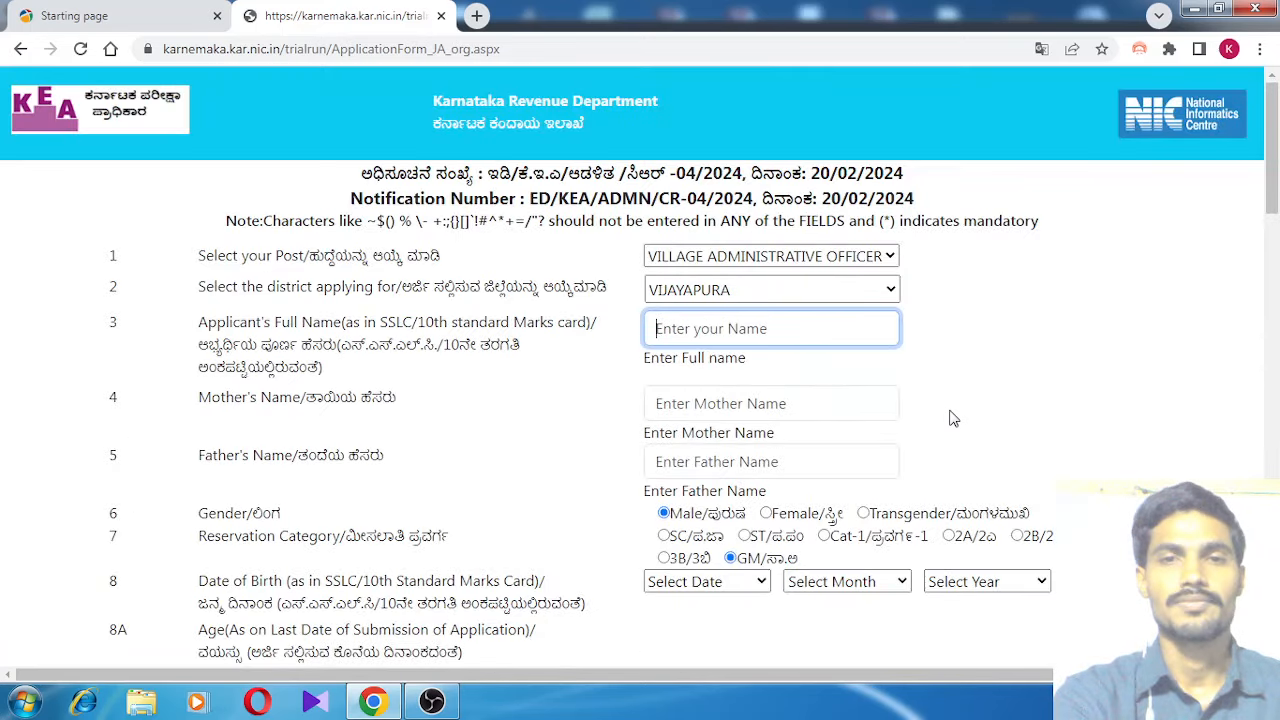
pyautogui.scroll(-8, 953, 418)
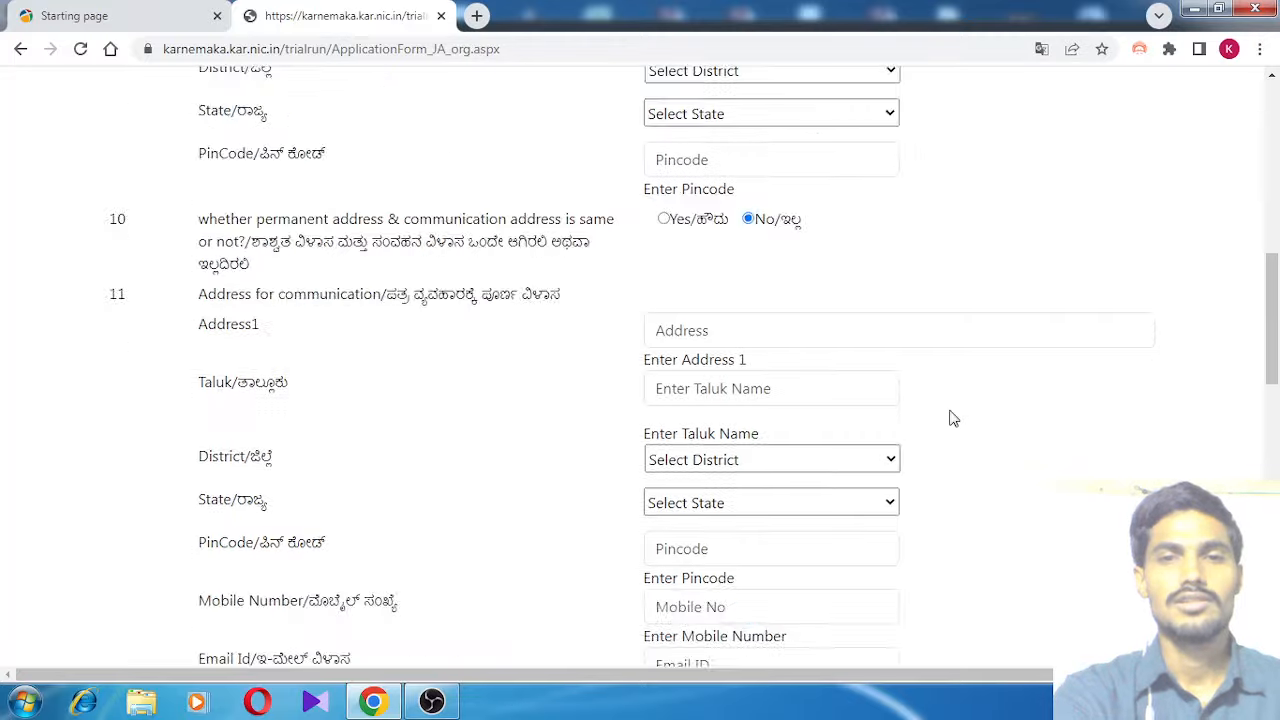
pyautogui.scroll(3, 953, 418)
pyautogui.scroll(-10, 953, 418)
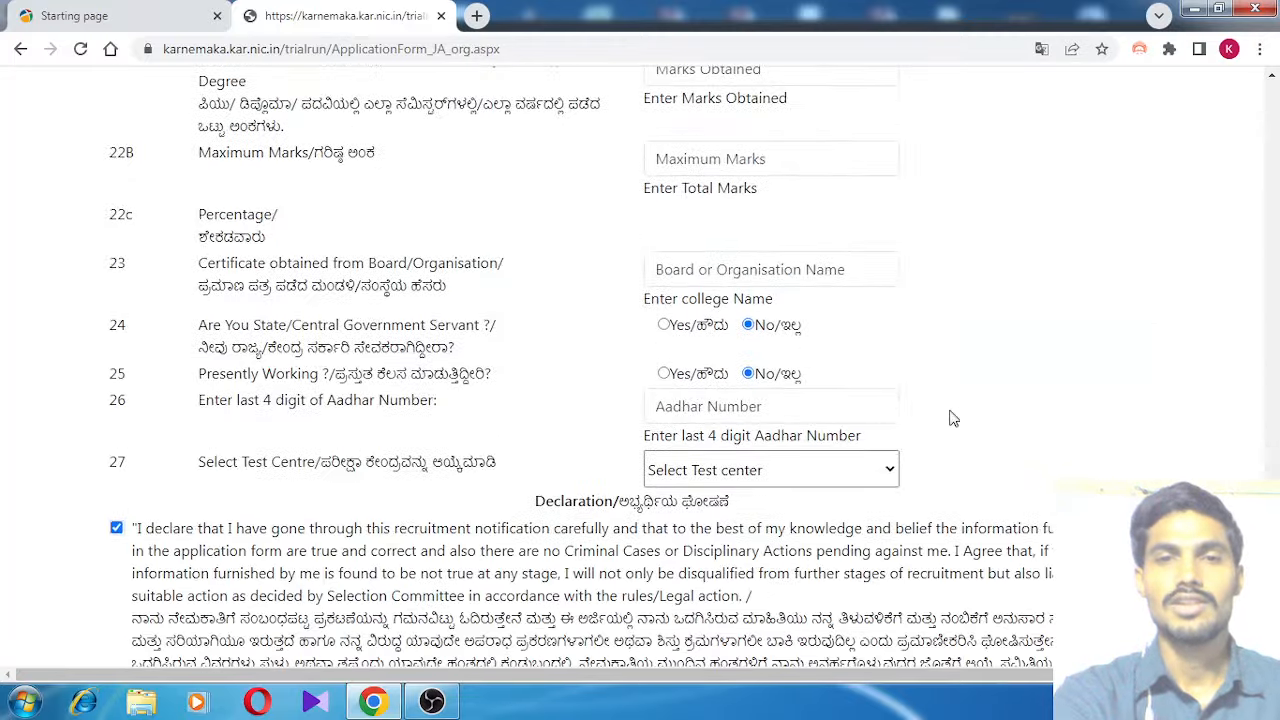
pyautogui.scroll(15, 953, 418)
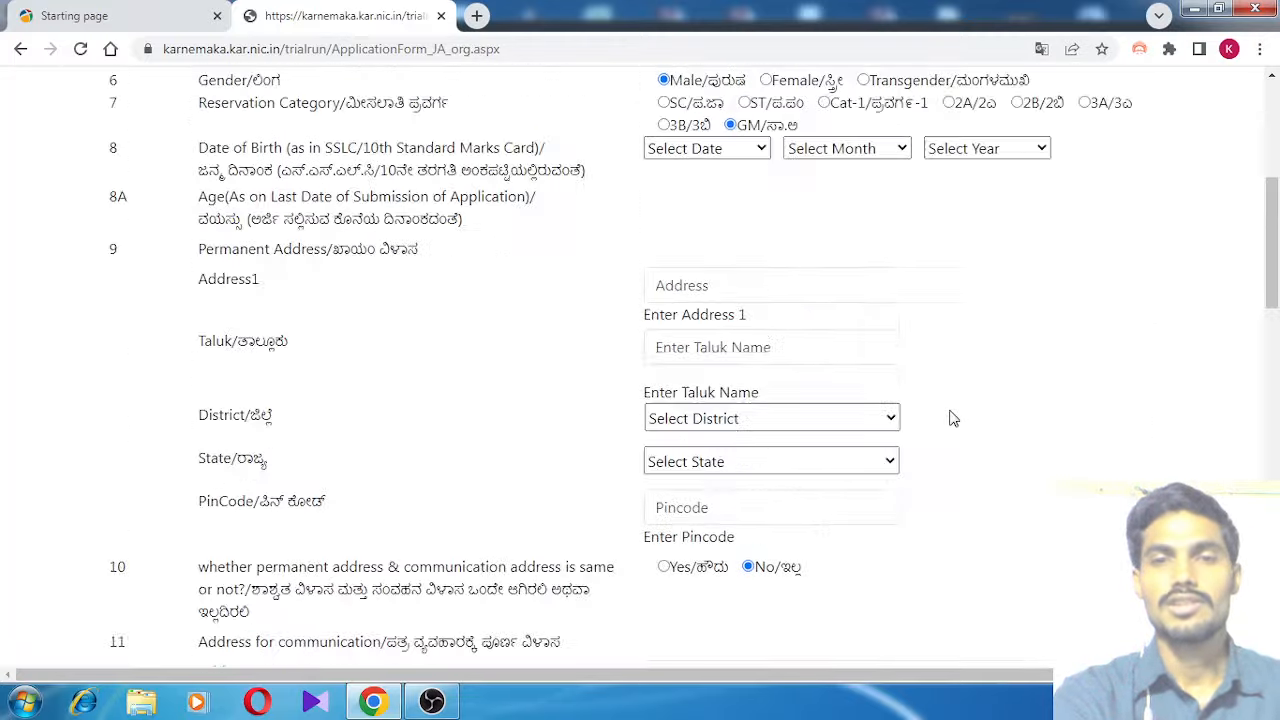
pyautogui.scroll(-12, 953, 420)
pyautogui.scroll(10, 953, 418)
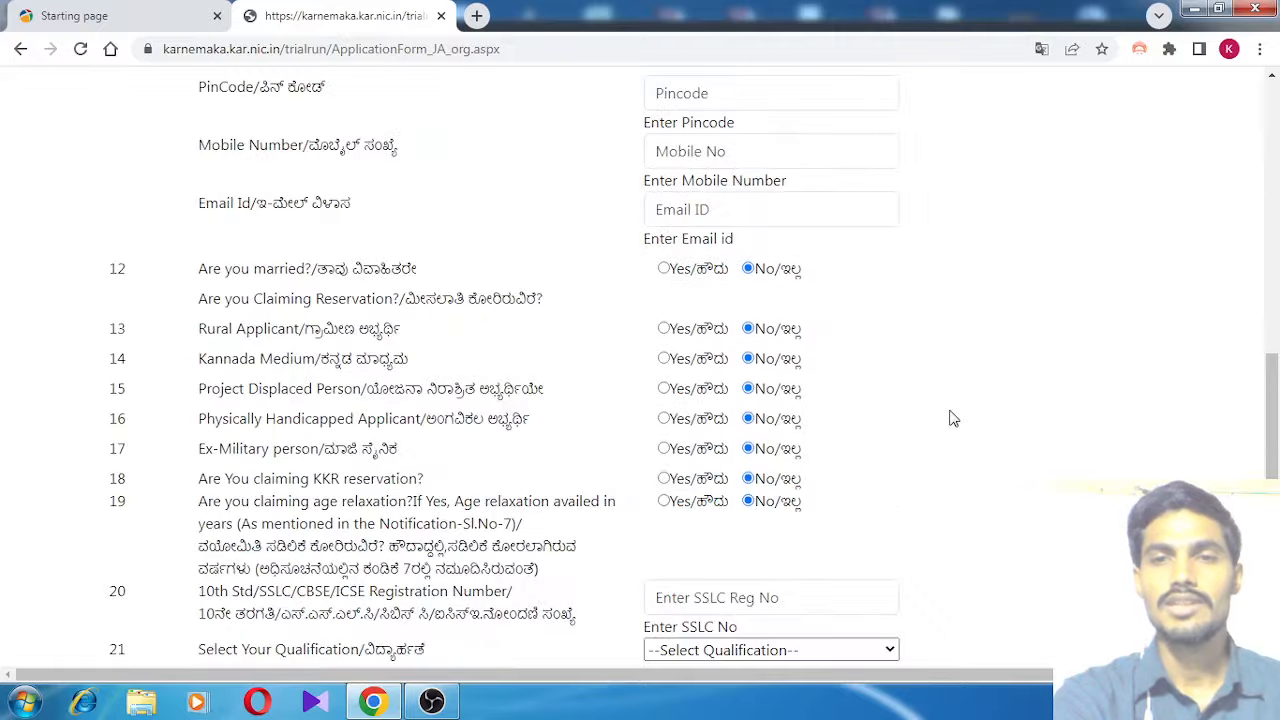
pyautogui.scroll(3, 953, 418)
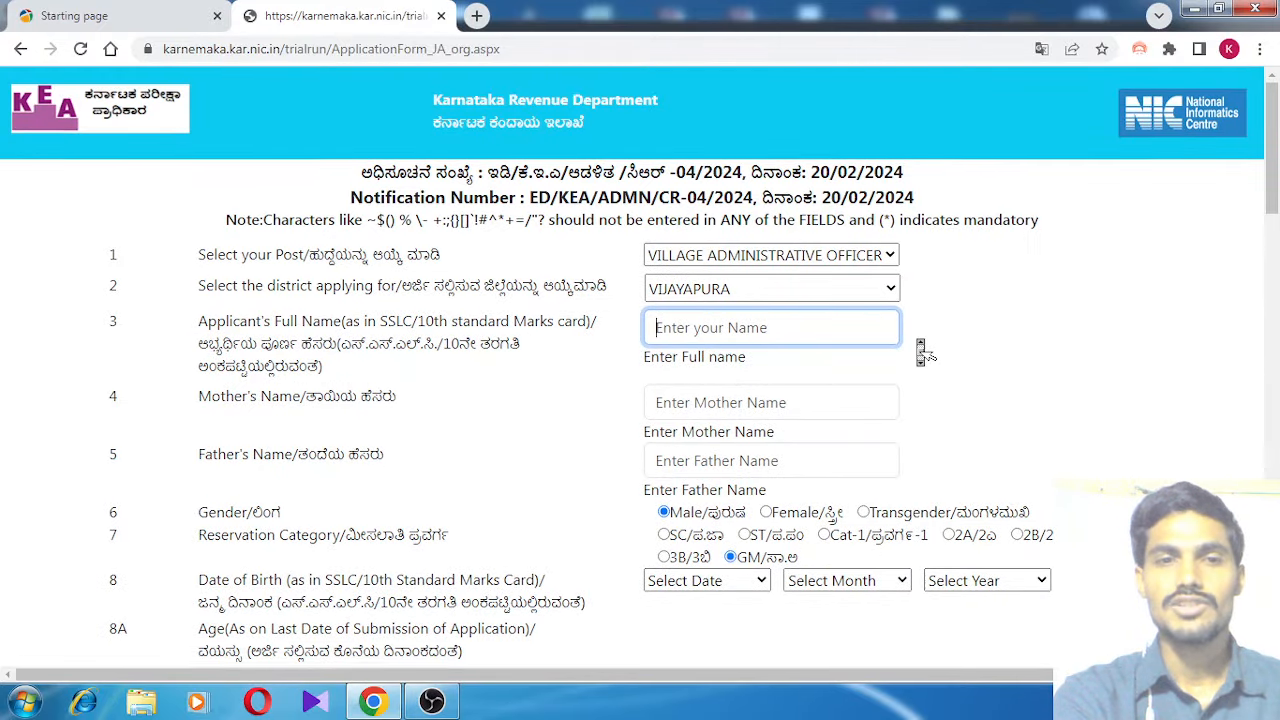
pyautogui.scroll(-15, 920, 351)
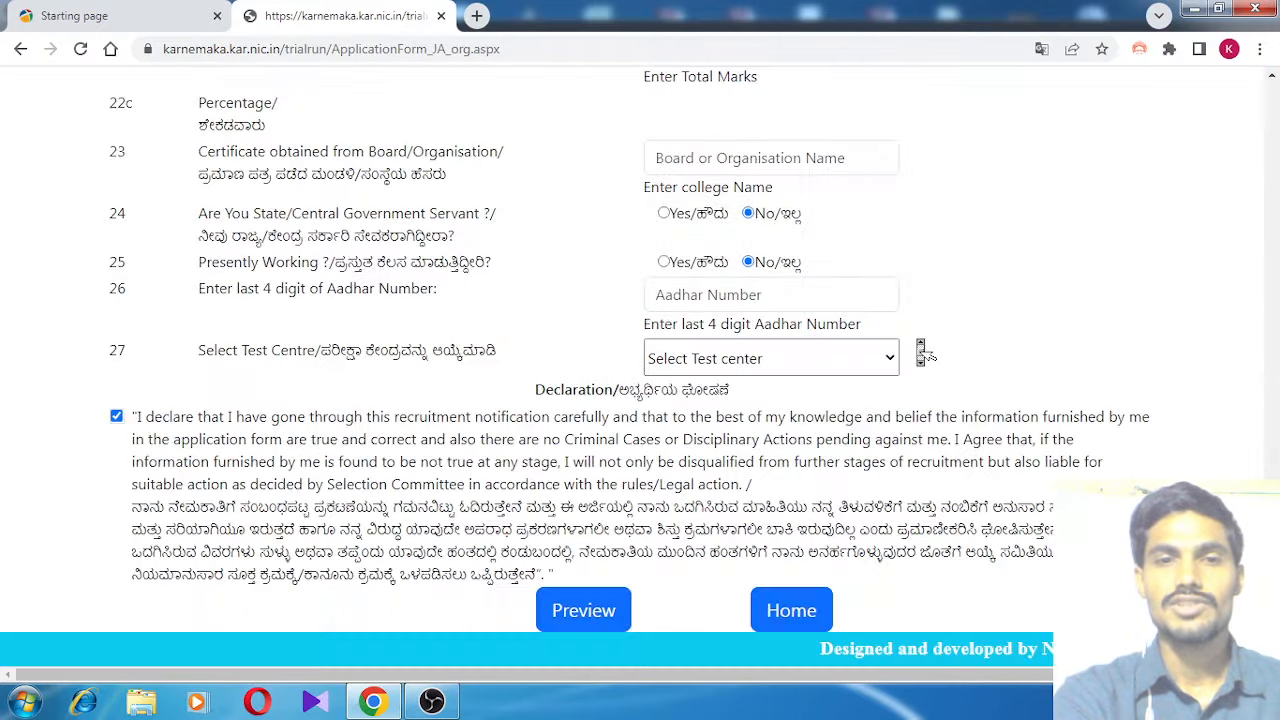
# Return Home, open Upload Your Photo/Signature and enter the Application Id
pyautogui.click(786, 618)
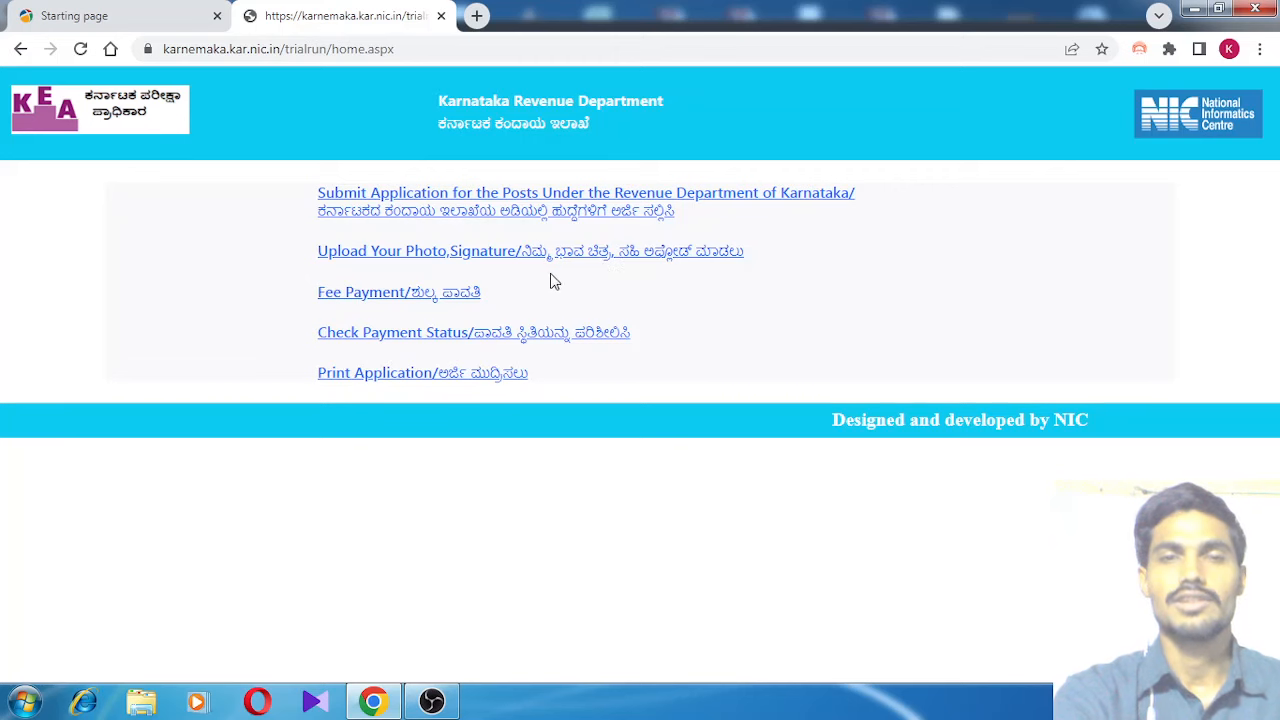
pyautogui.click(588, 258)
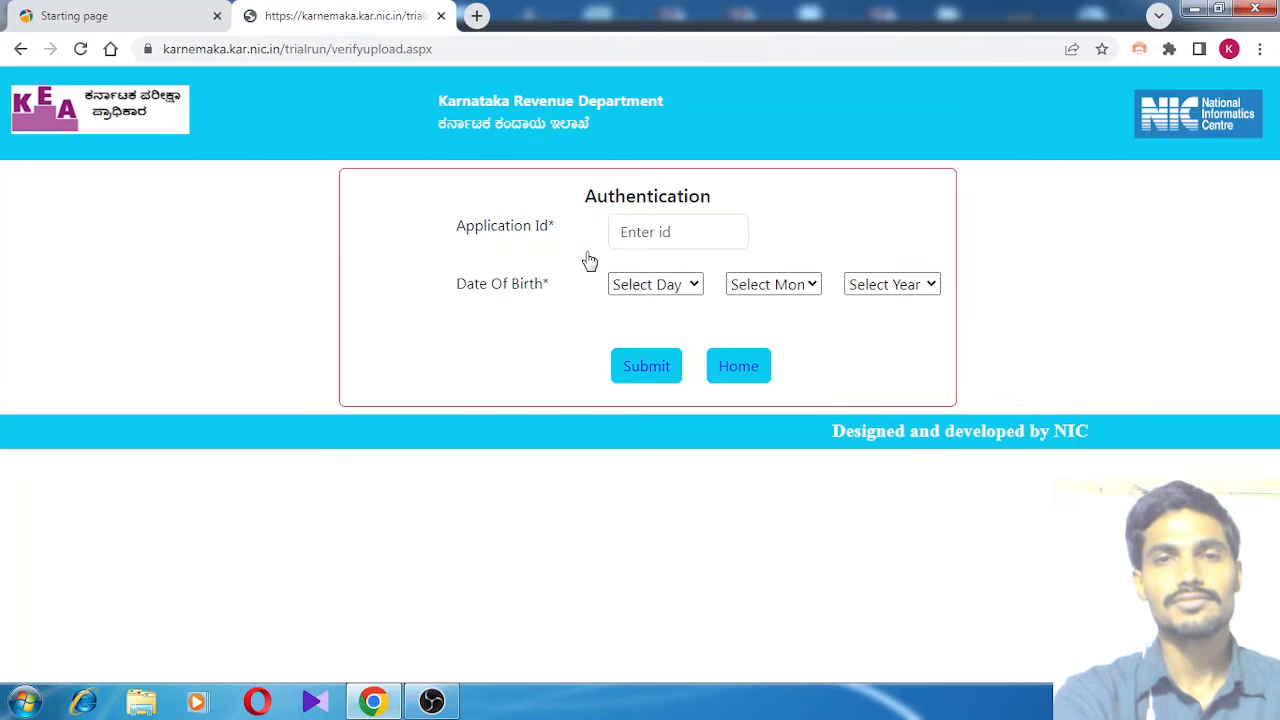
pyautogui.click(707, 232)
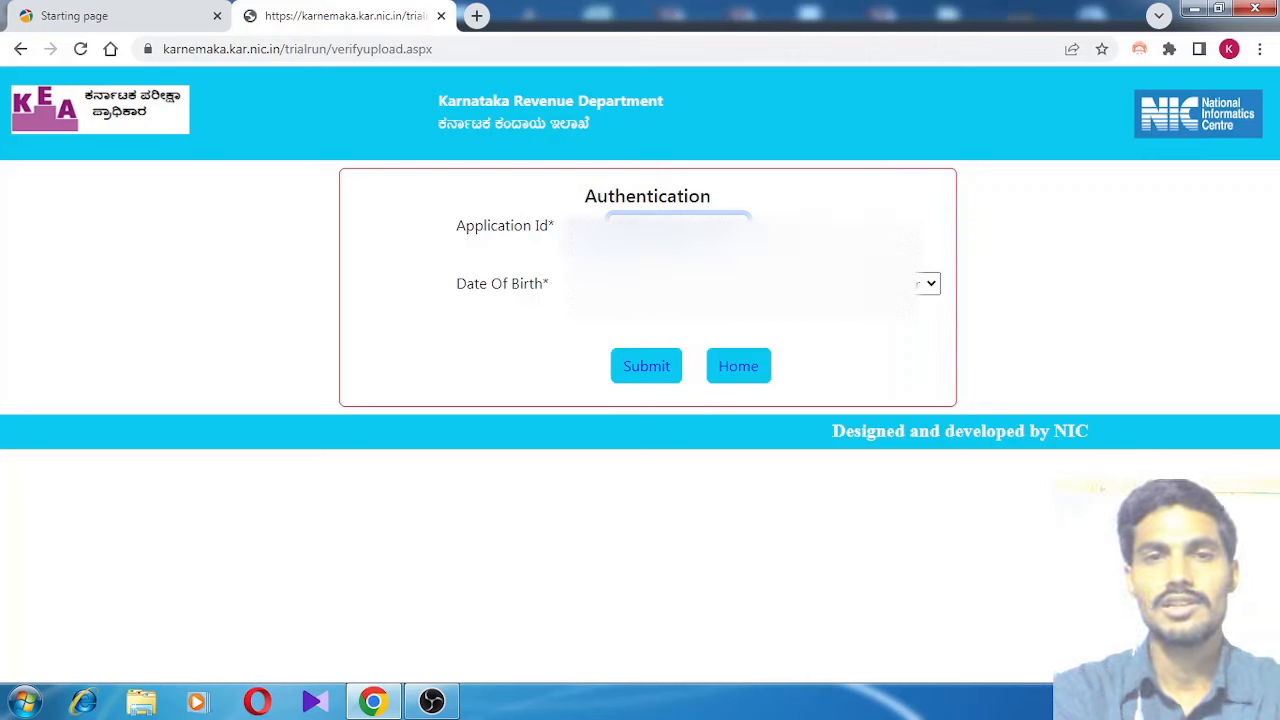
# Select the applicant's day, July month and year of birth, then submit
pyautogui.click(655, 284)
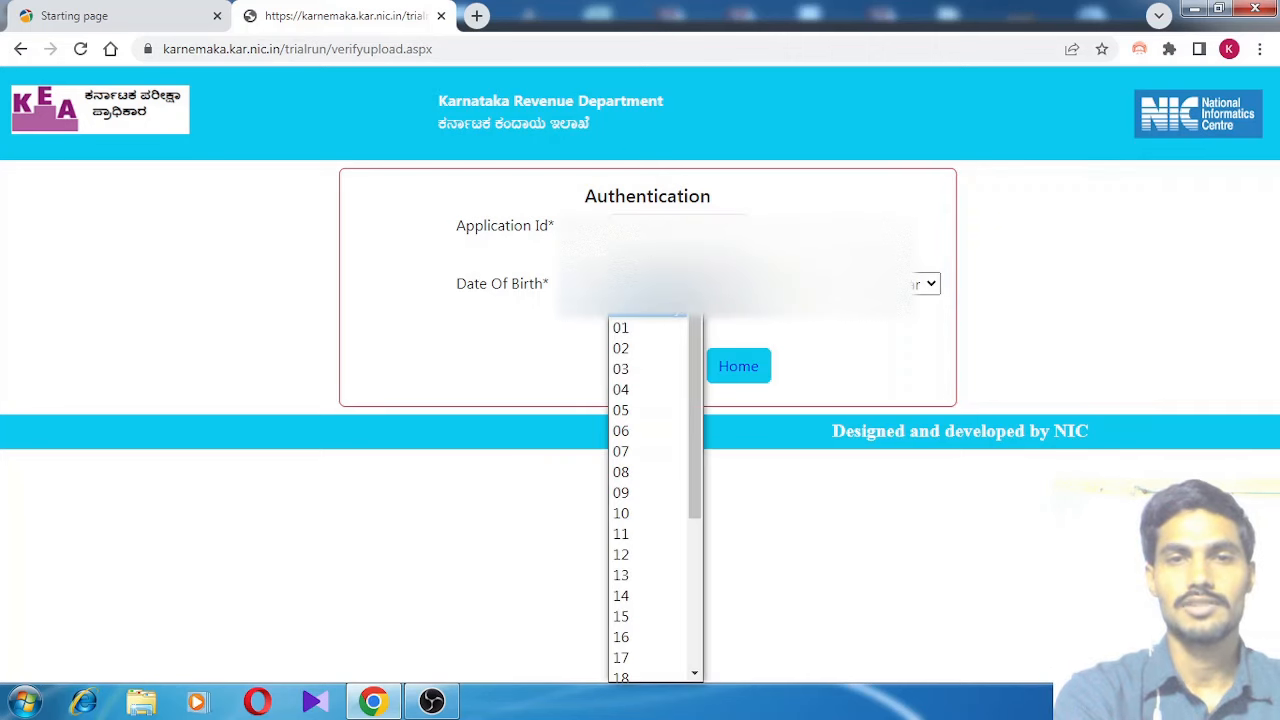
pyautogui.click(622, 616)
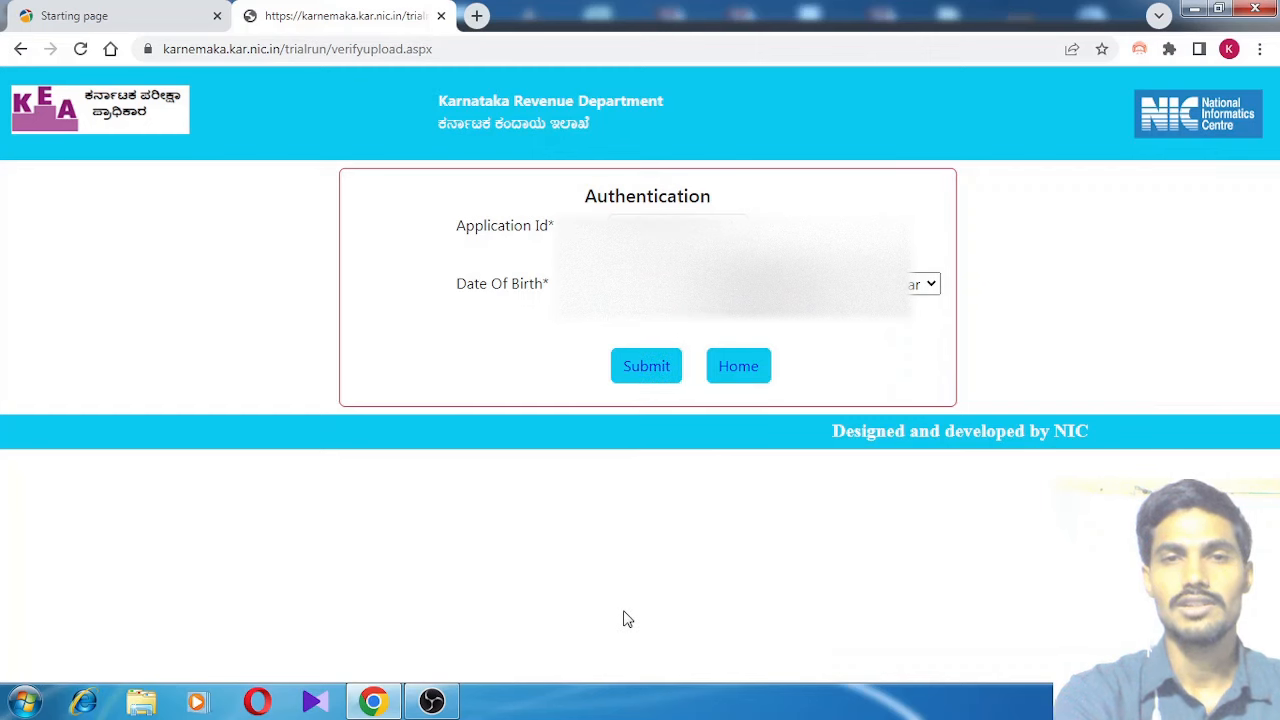
pyautogui.click(800, 286)
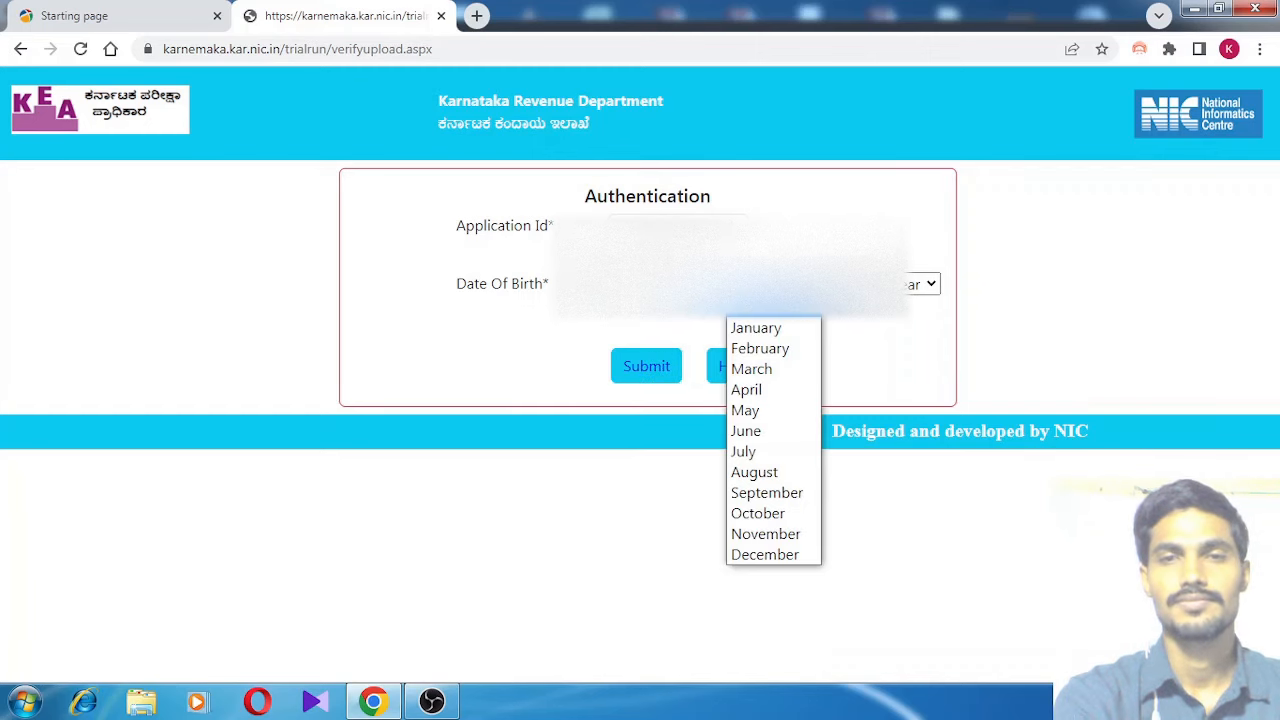
pyautogui.click(755, 460)
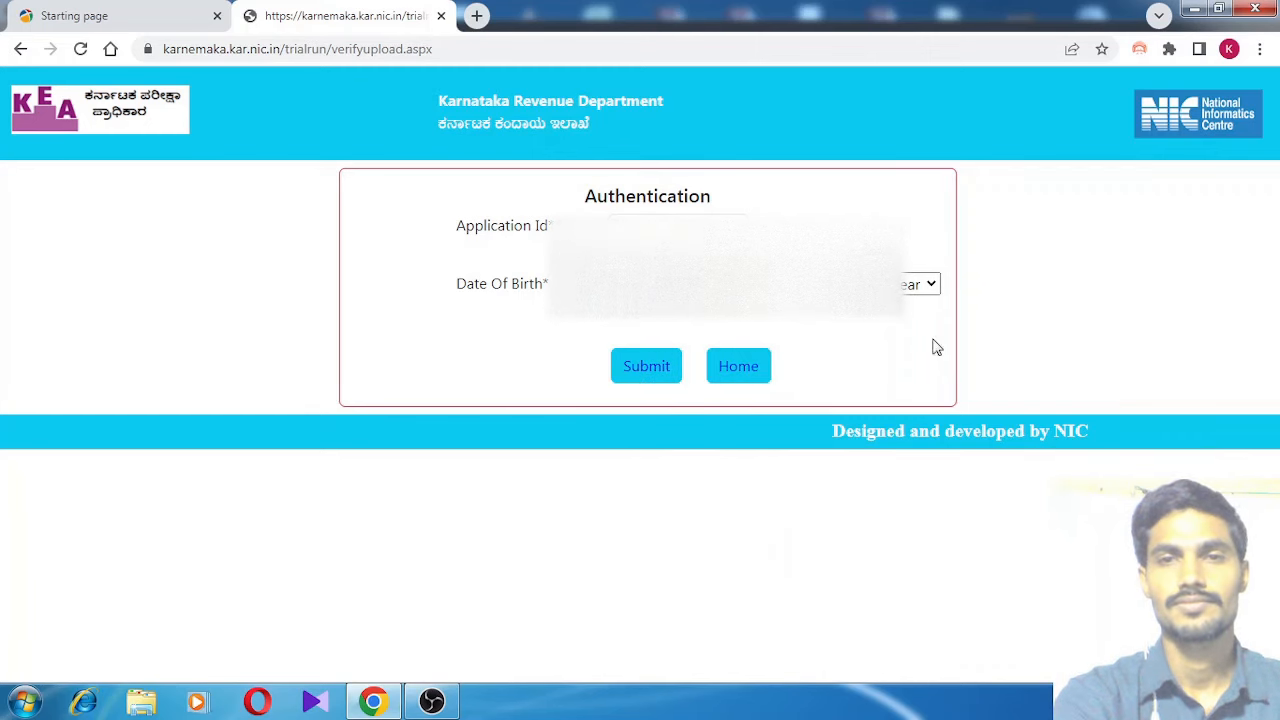
pyautogui.click(931, 286)
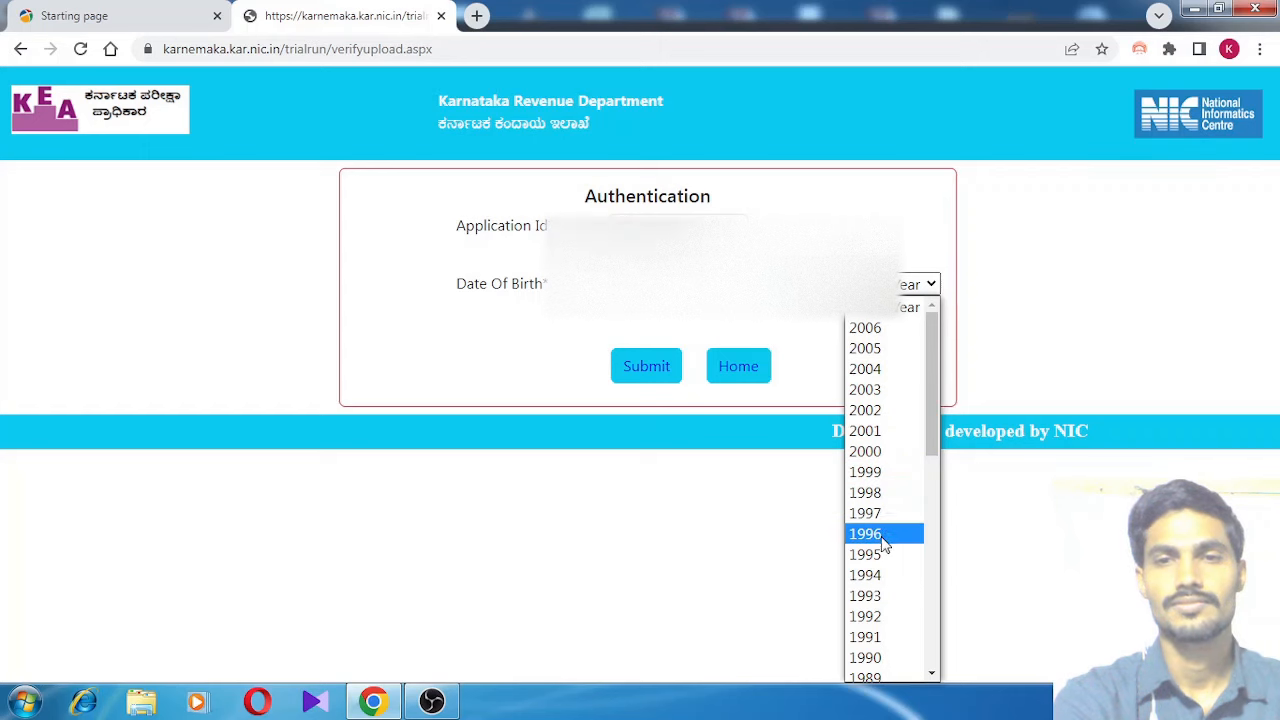
pyautogui.click(889, 513)
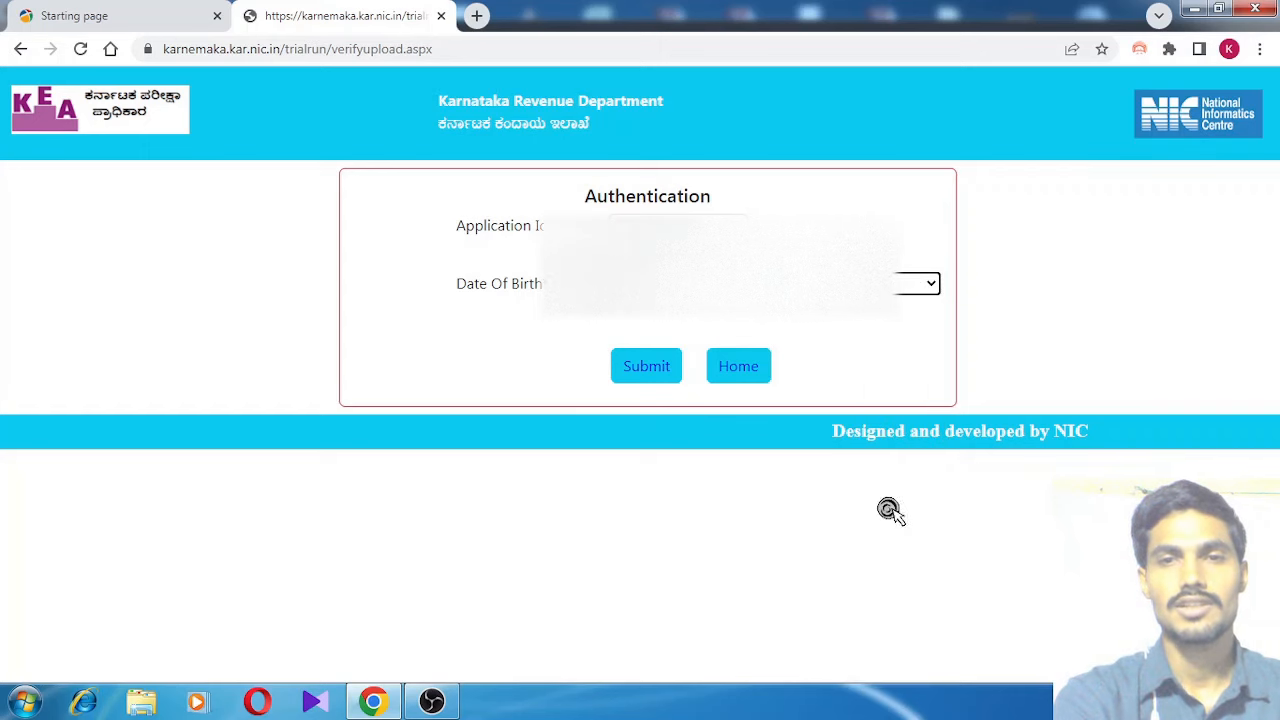
pyautogui.click(652, 370)
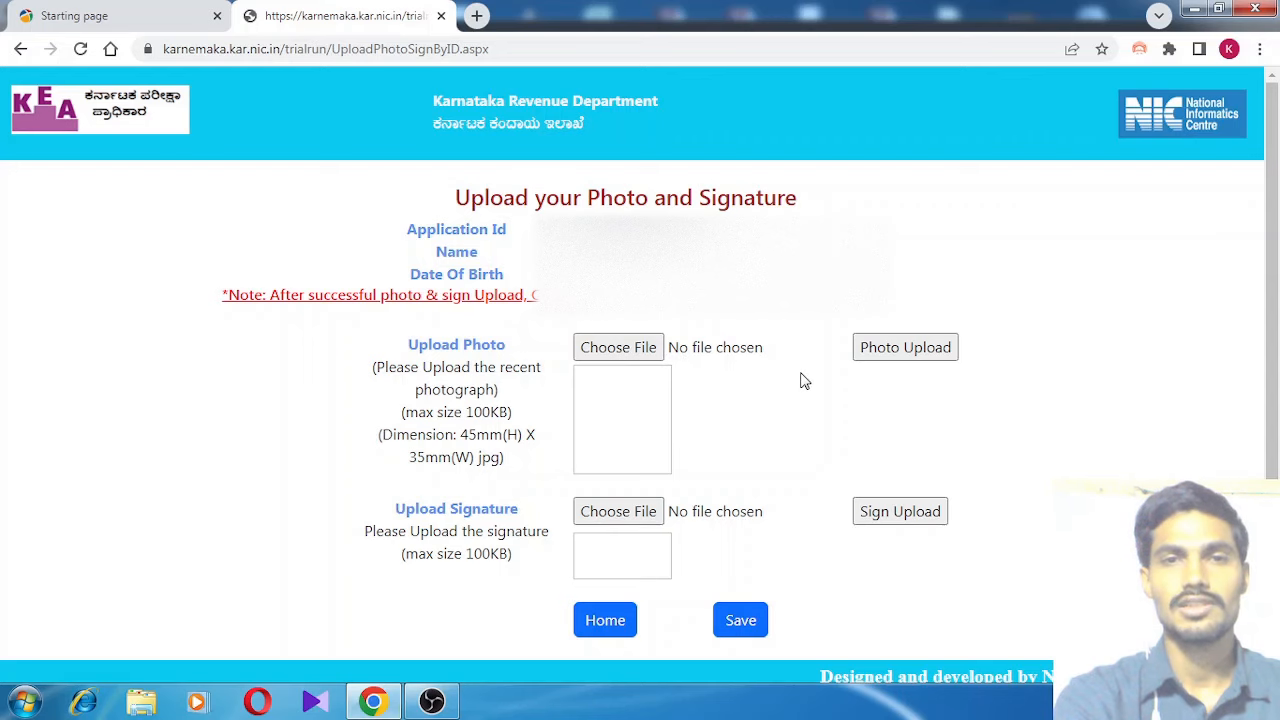
pyautogui.middleClick(804, 385)
pyautogui.scroll(-1, 804, 386)
pyautogui.scroll(1, 804, 386)
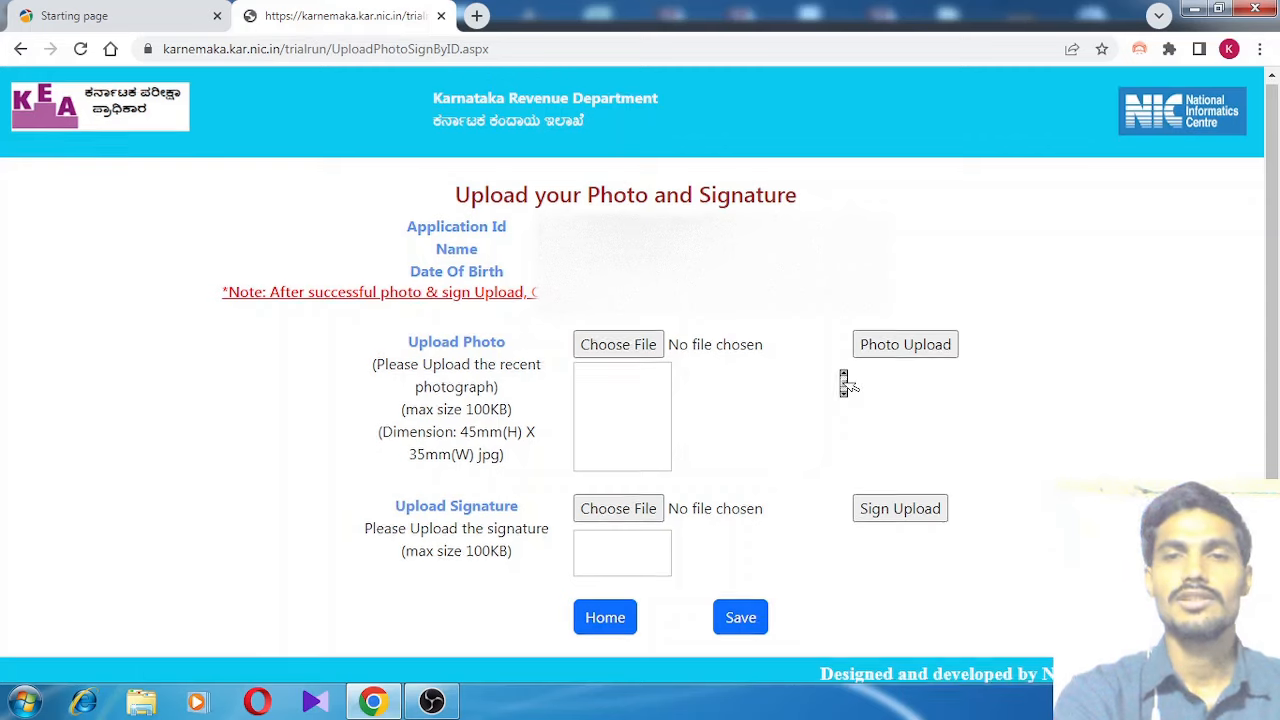
pyautogui.scroll(-1, 843, 378)
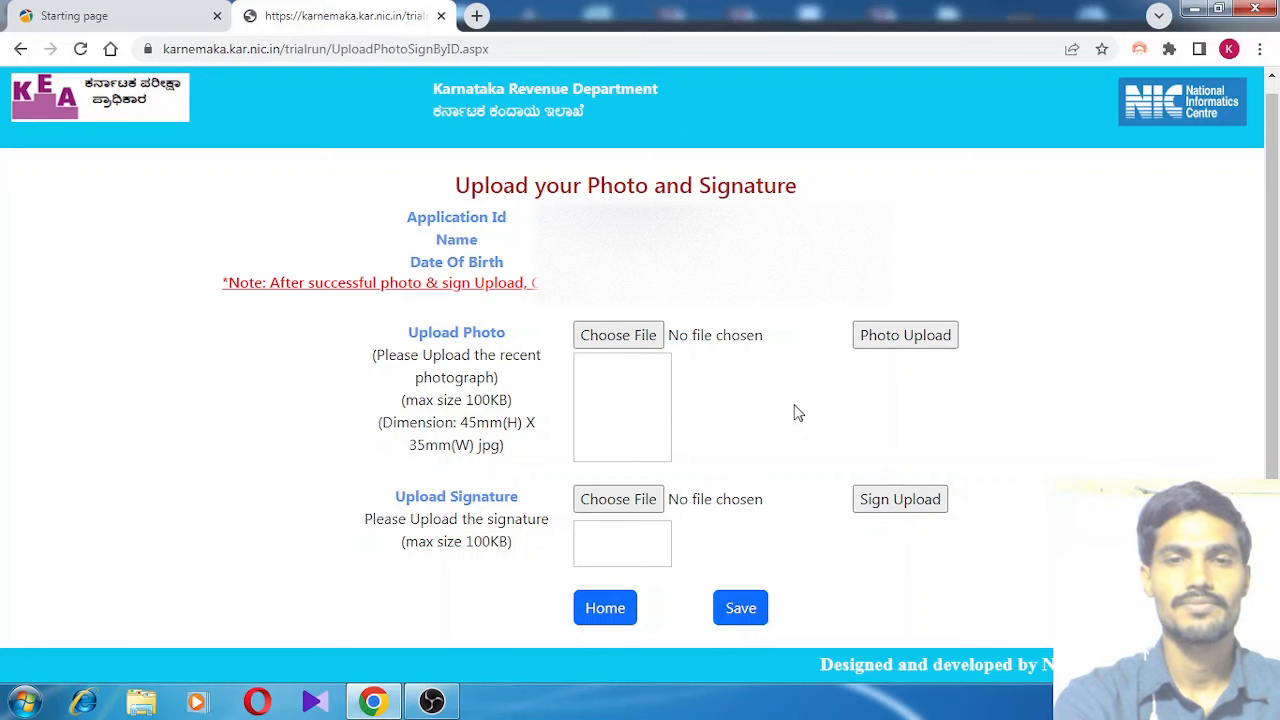
pyautogui.scroll(1, 798, 413)
pyautogui.scroll(-1, 798, 413)
pyautogui.scroll(1, 798, 413)
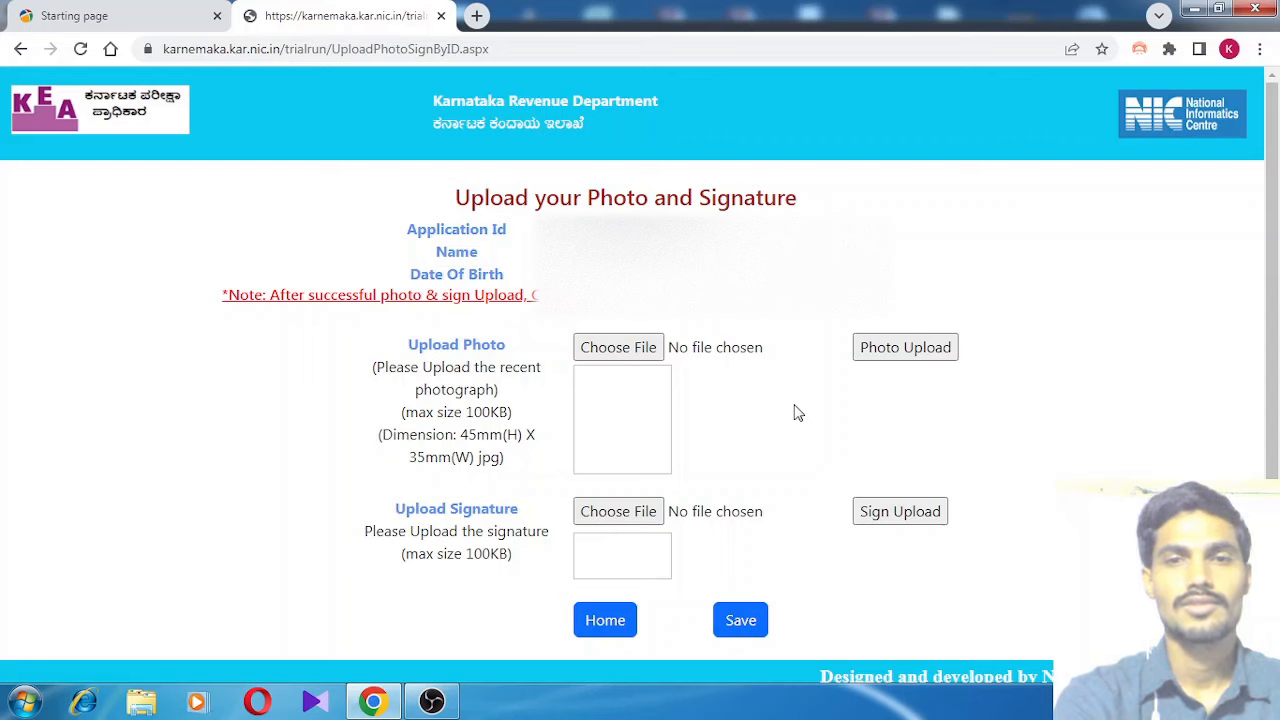
pyautogui.scroll(-1, 798, 413)
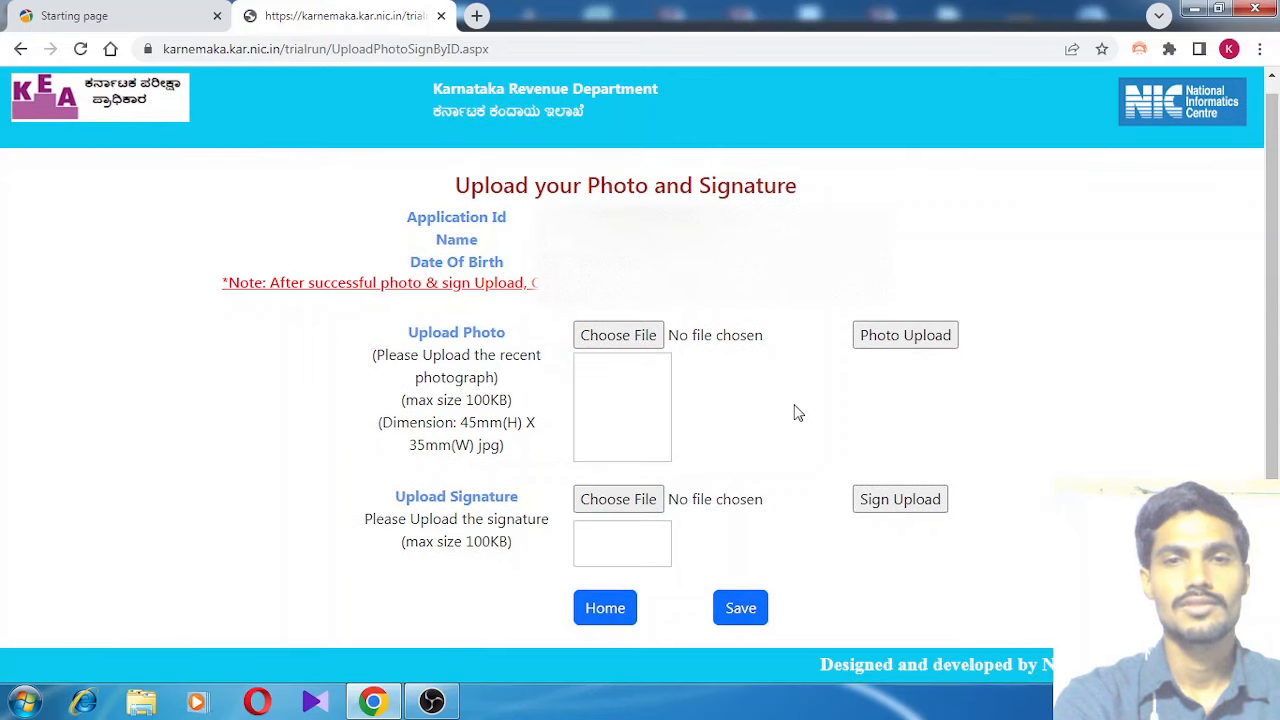
pyautogui.click(628, 341)
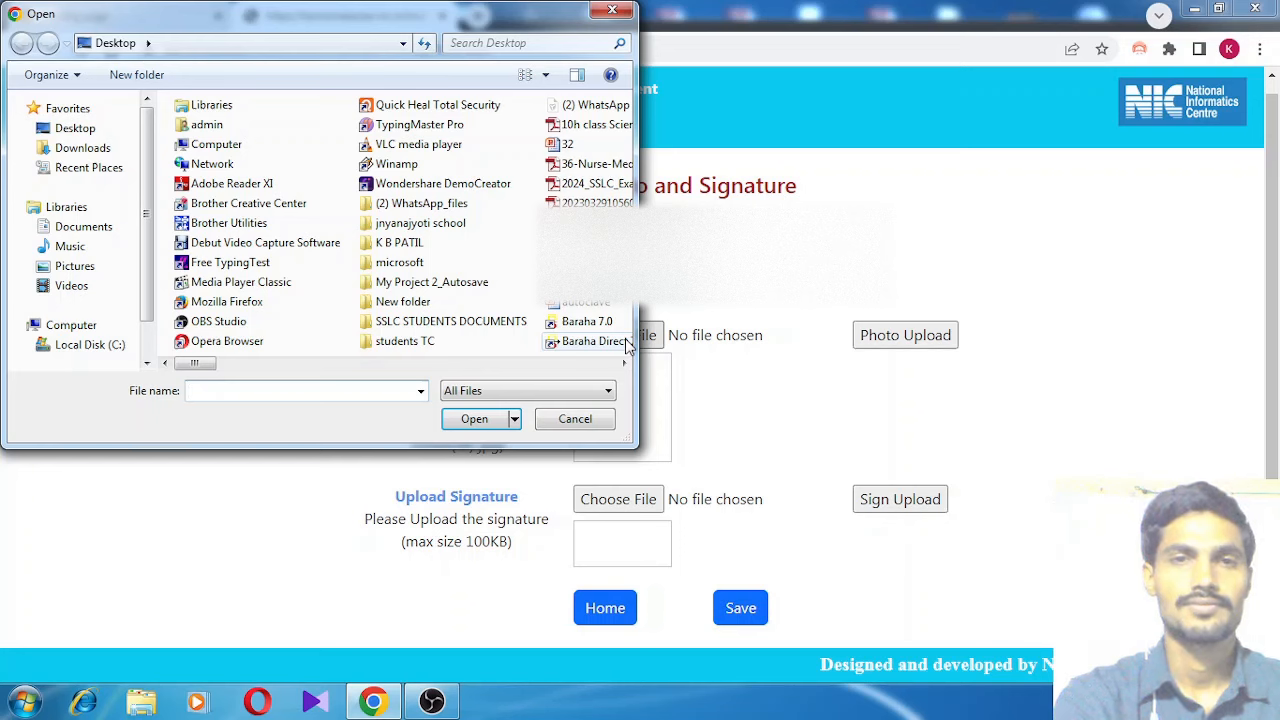
pyautogui.click(540, 43)
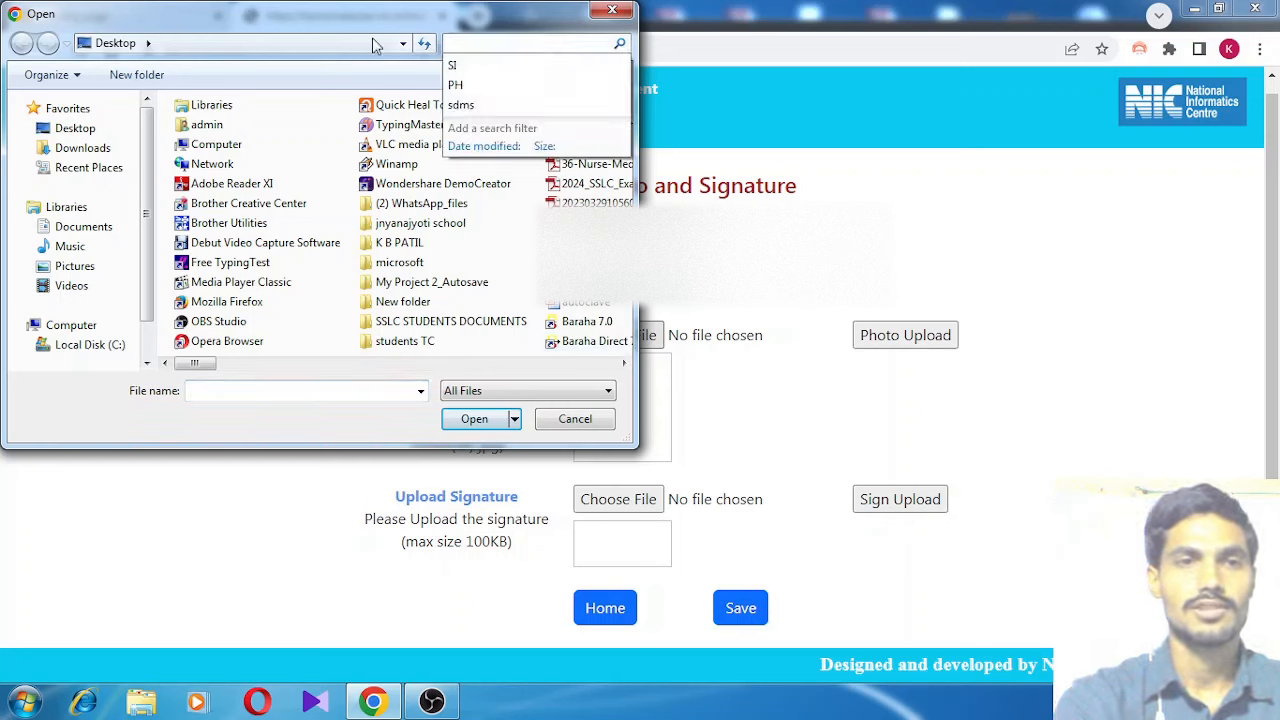
pyautogui.click(86, 131)
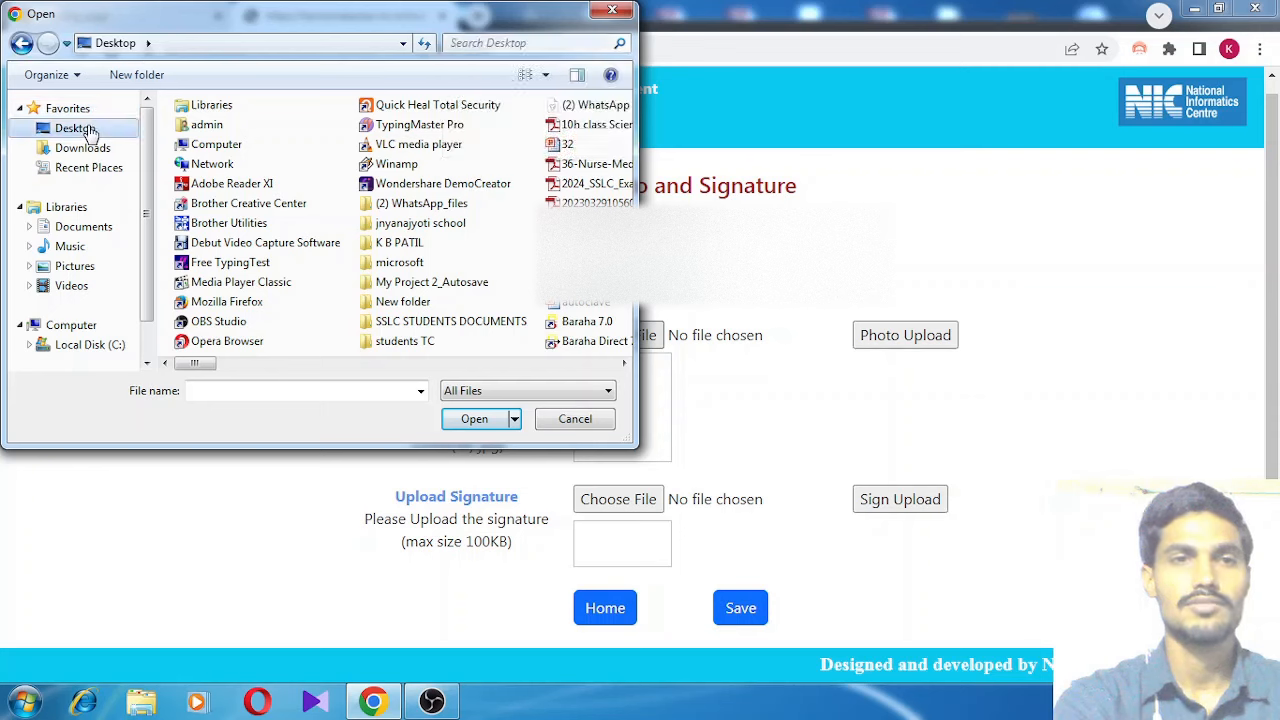
pyautogui.click(553, 43)
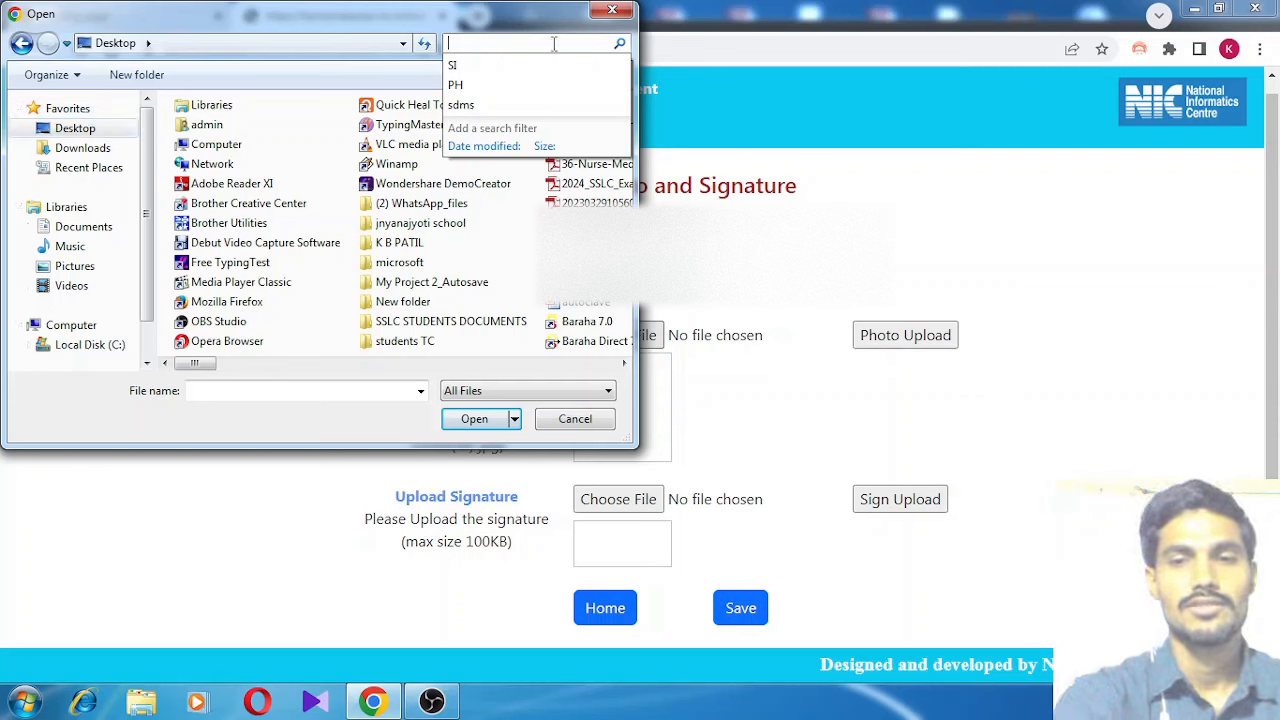
pyautogui.write('PHO')
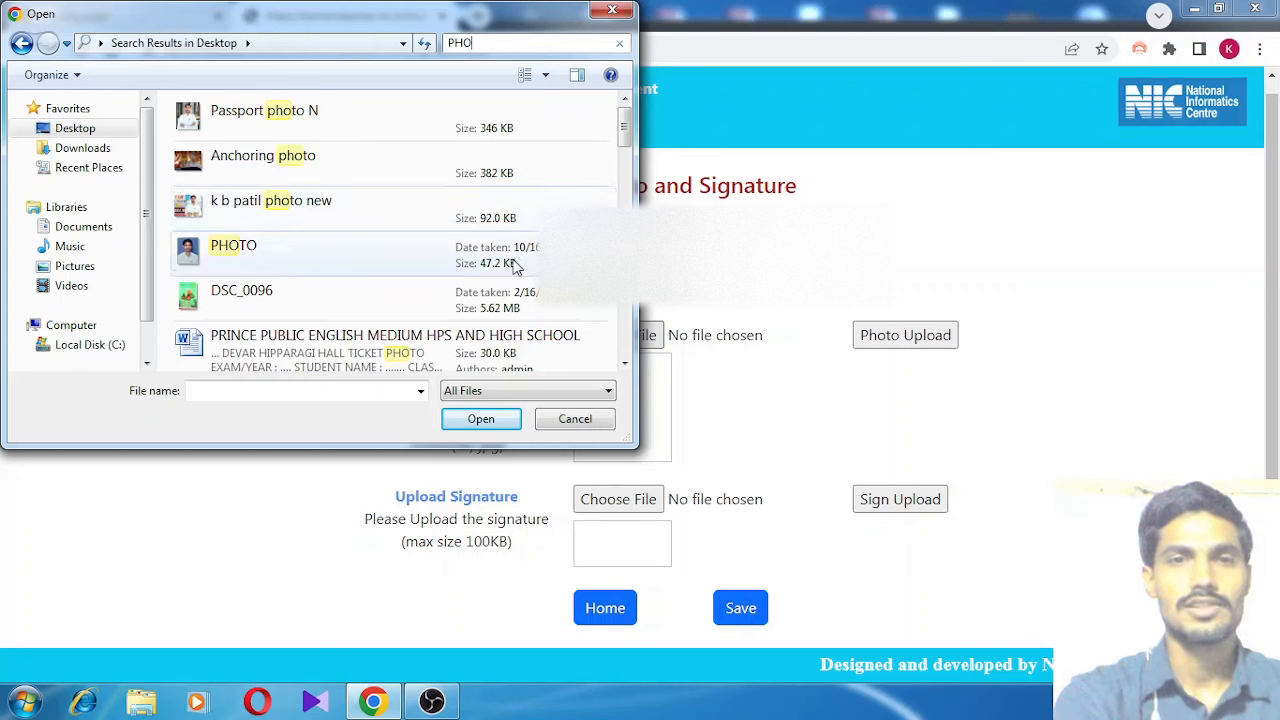
pyautogui.click(386, 264)
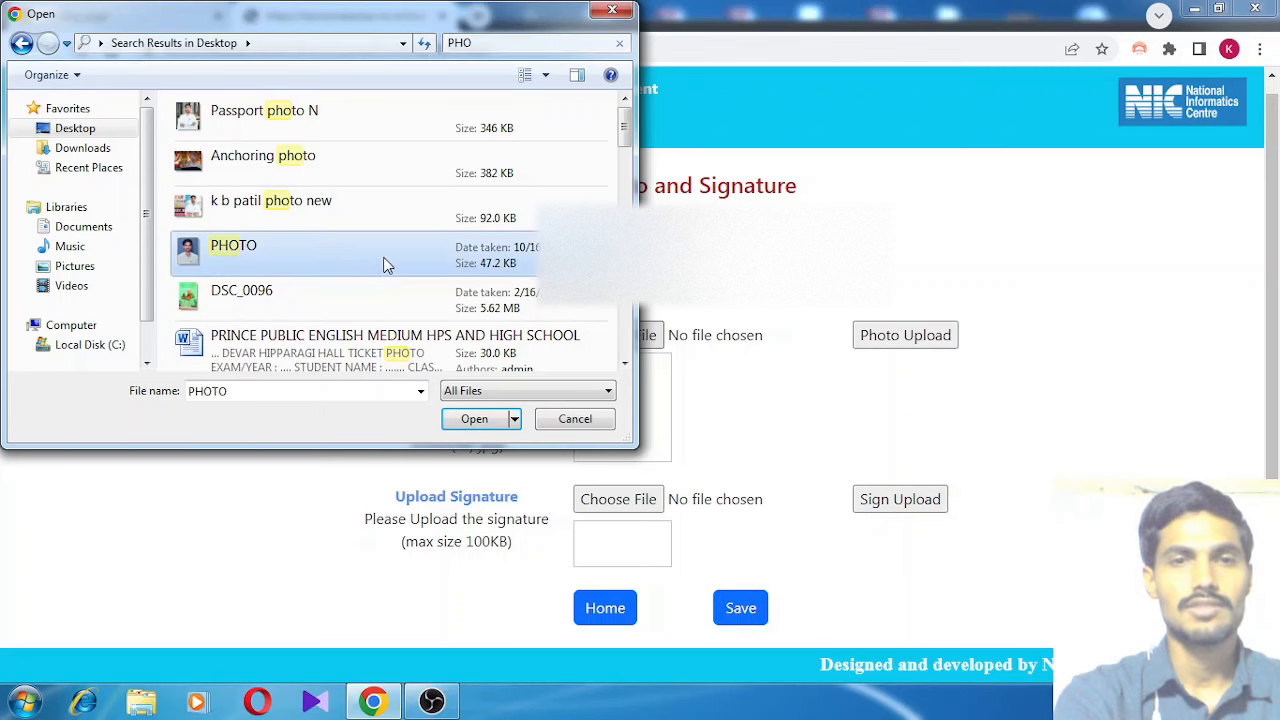
pyautogui.click(475, 421)
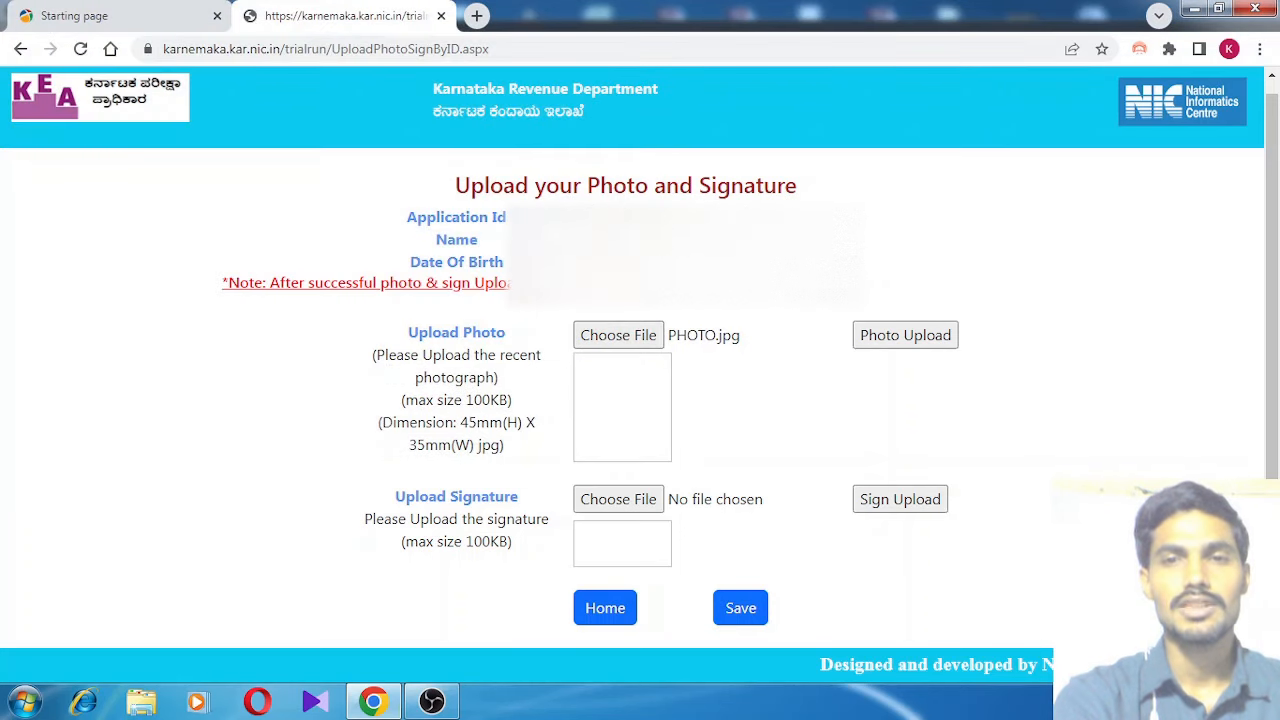
pyautogui.click(922, 342)
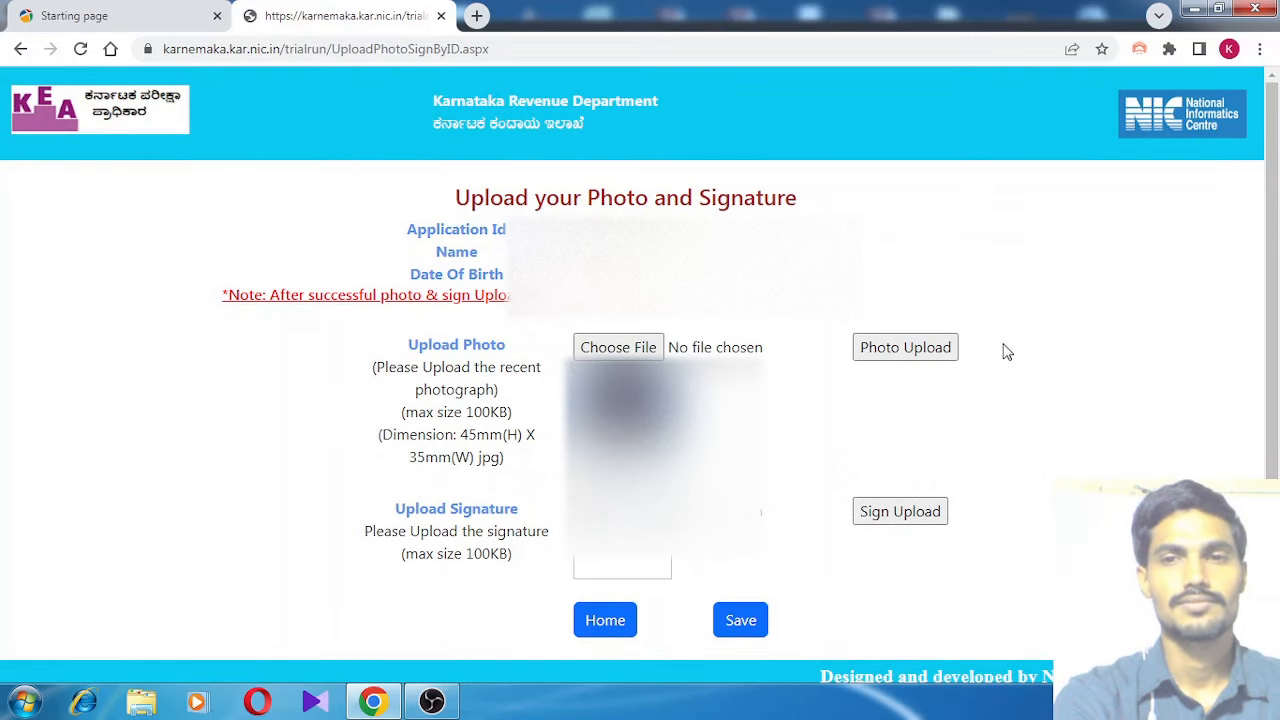
pyautogui.scroll(-1, 1007, 352)
pyautogui.scroll(1, 1007, 352)
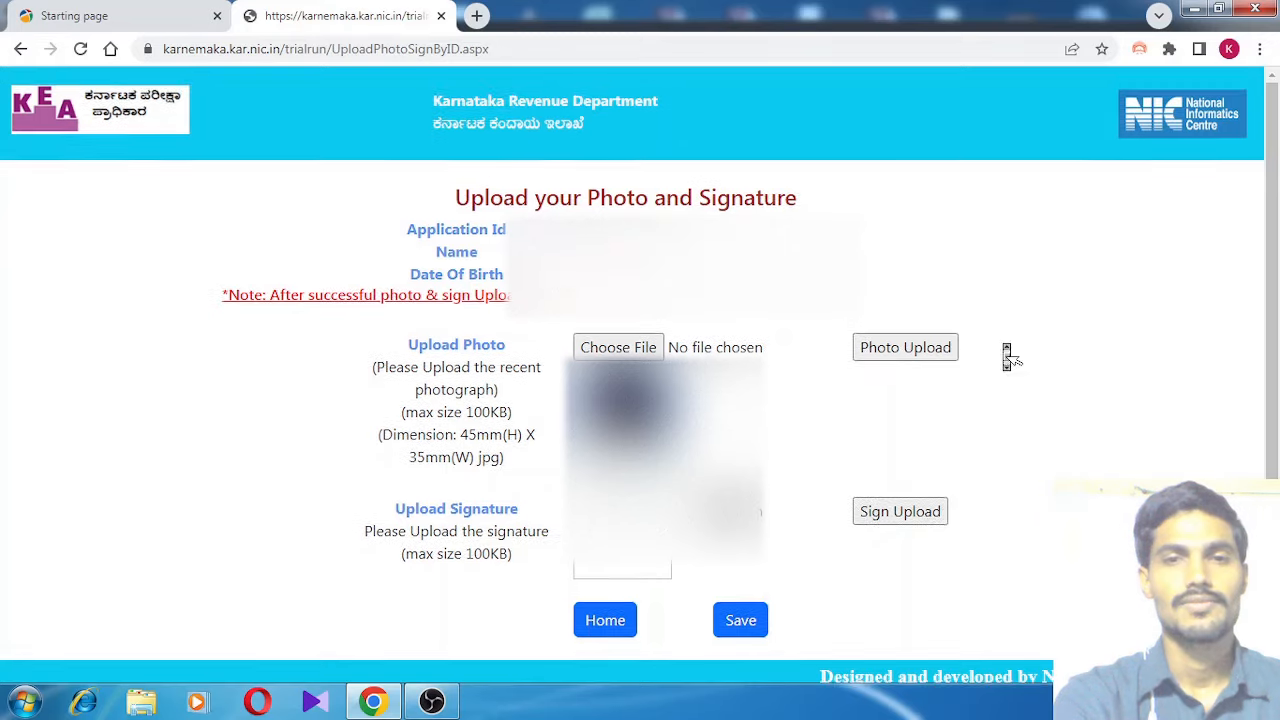
pyautogui.scroll(-1, 1007, 352)
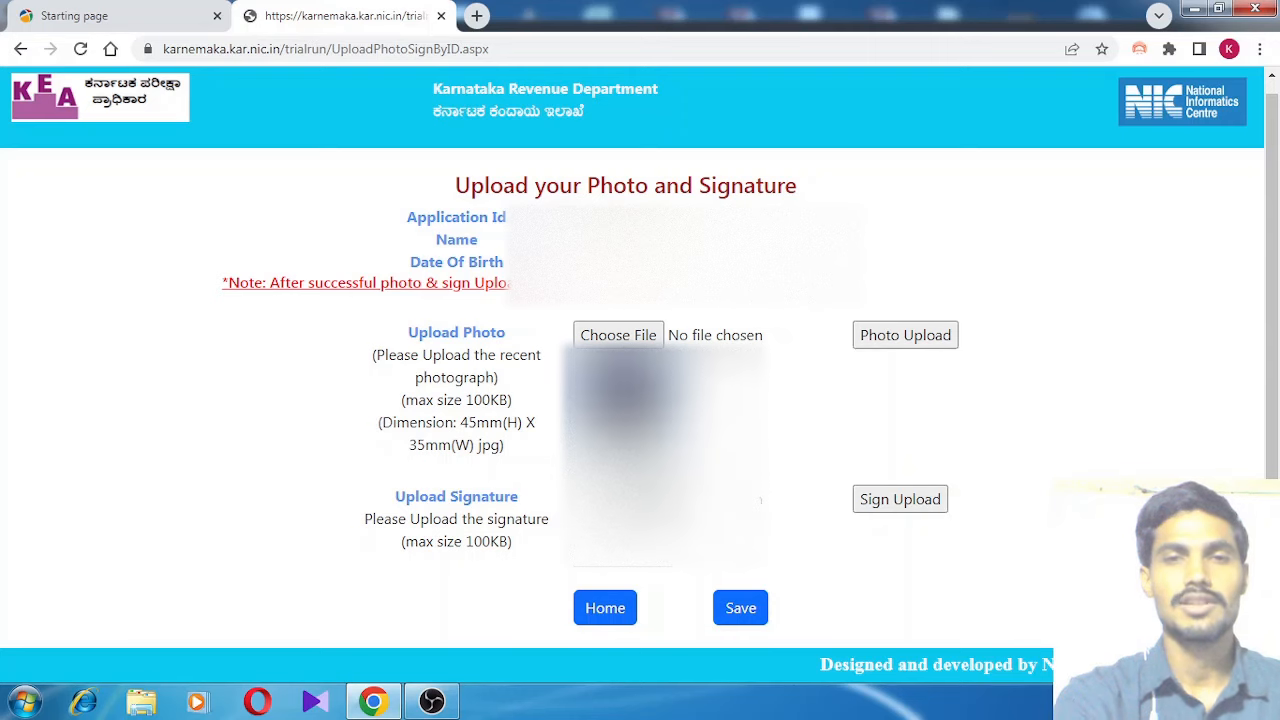
# Choose the SIGN image from the Desktop as the signature and upload it
pyautogui.click(618, 499)
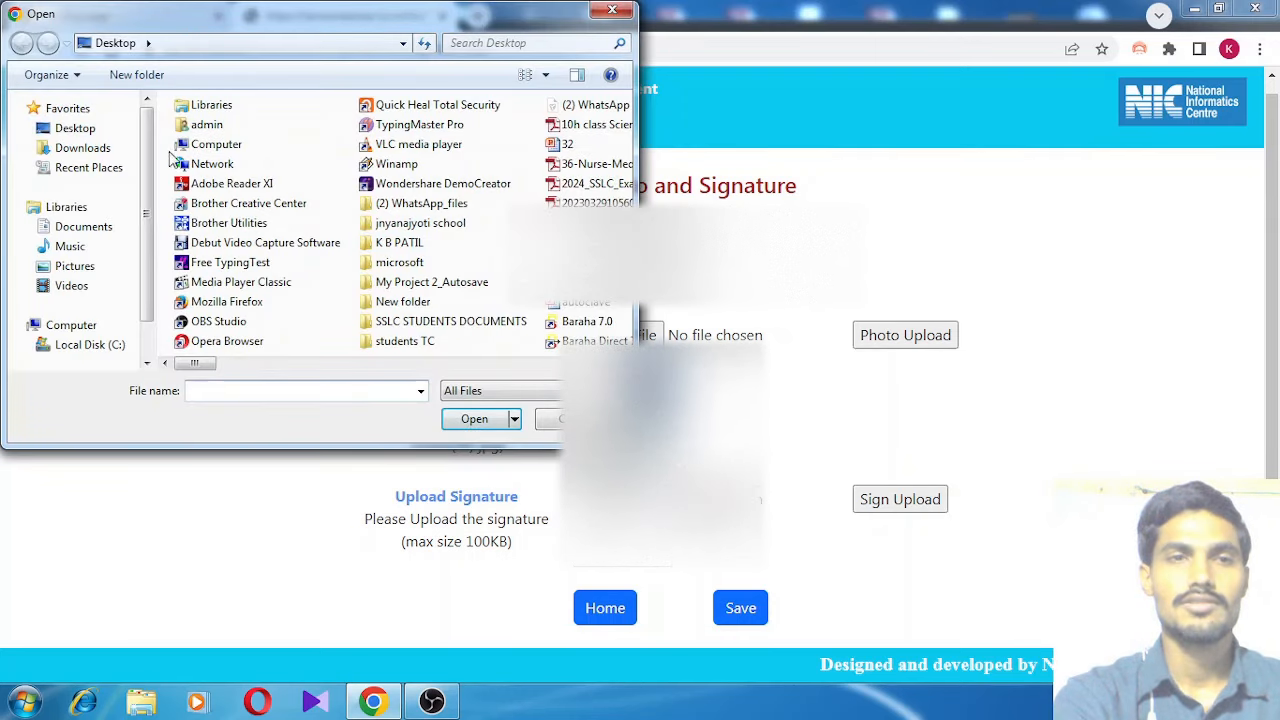
pyautogui.click(100, 137)
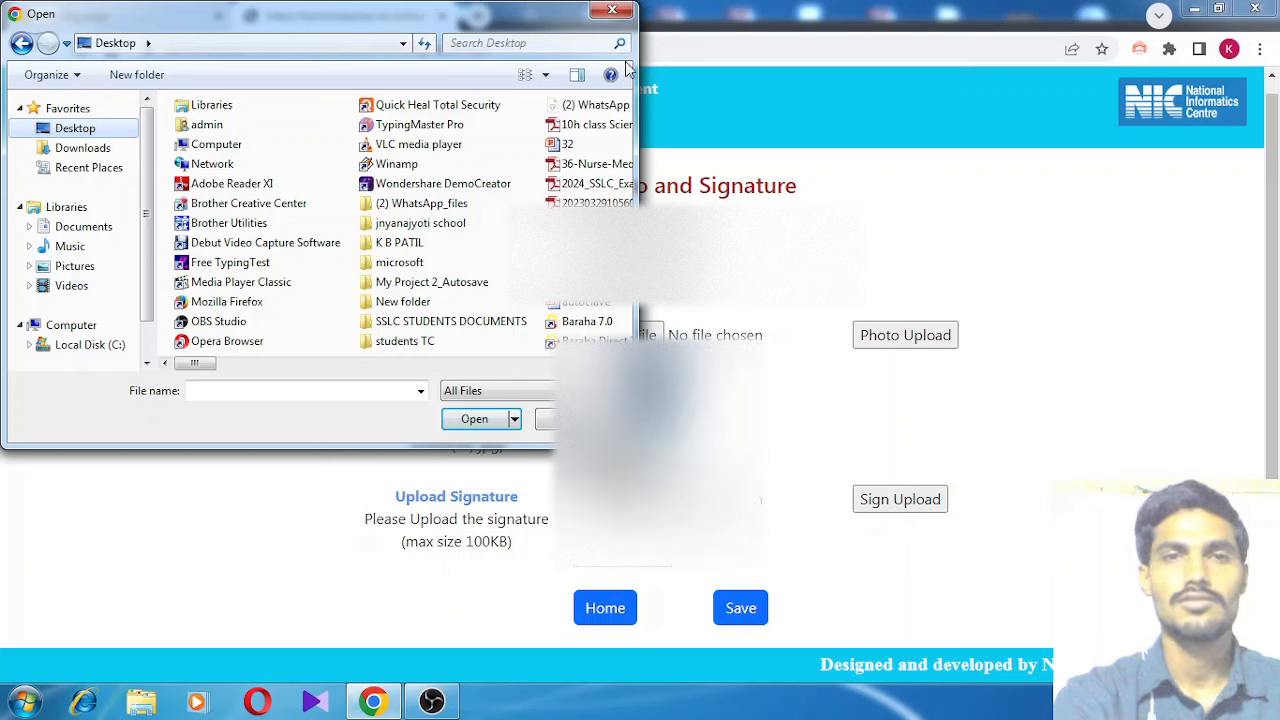
pyautogui.click(524, 43)
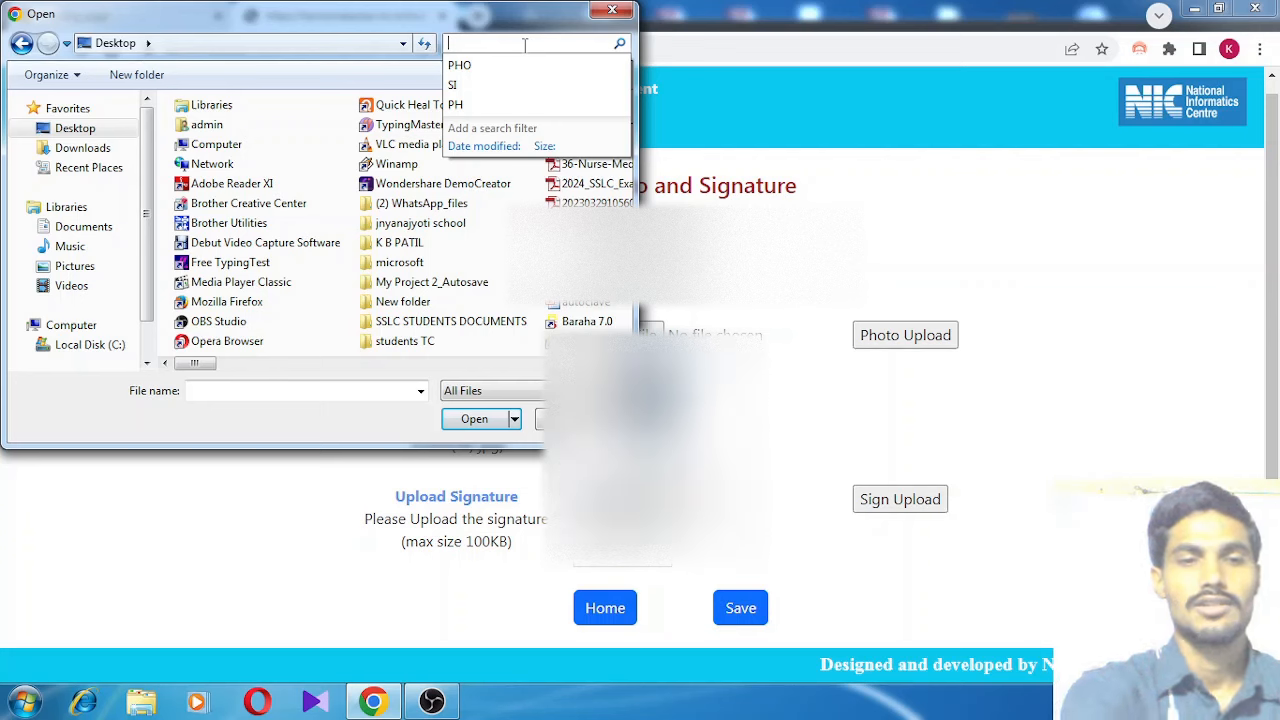
pyautogui.write('SIG')
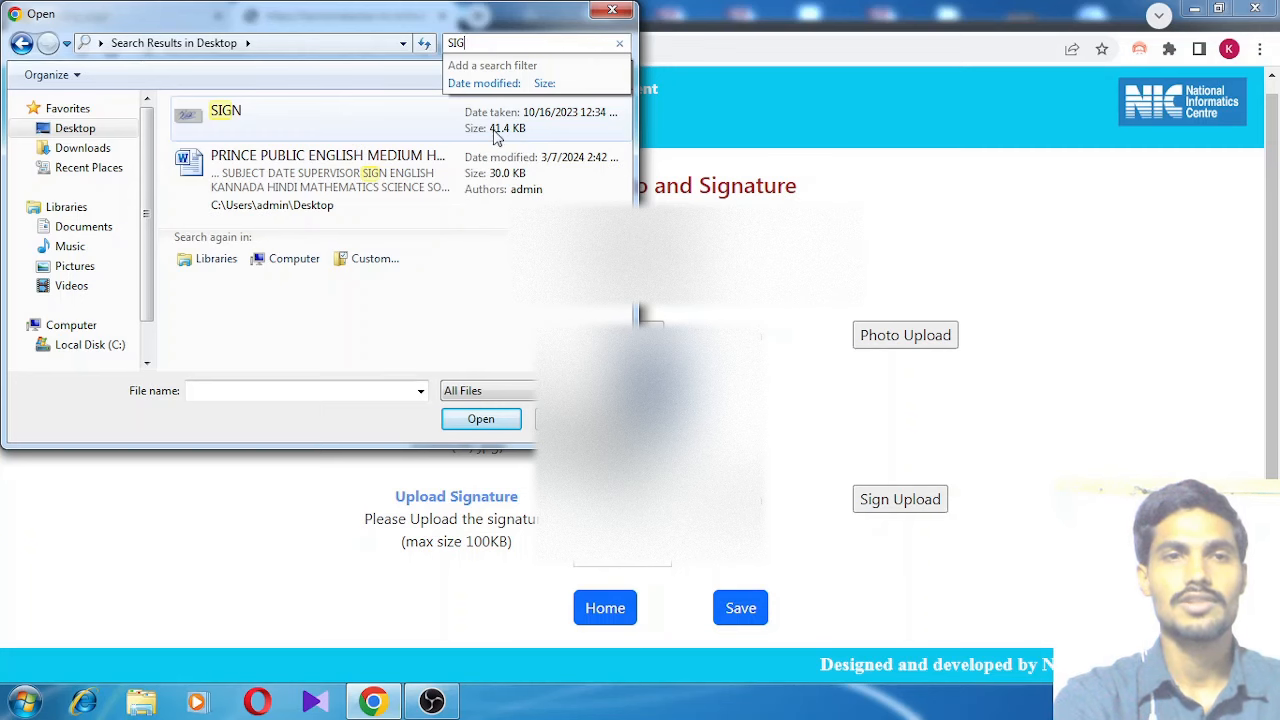
pyautogui.click(371, 116)
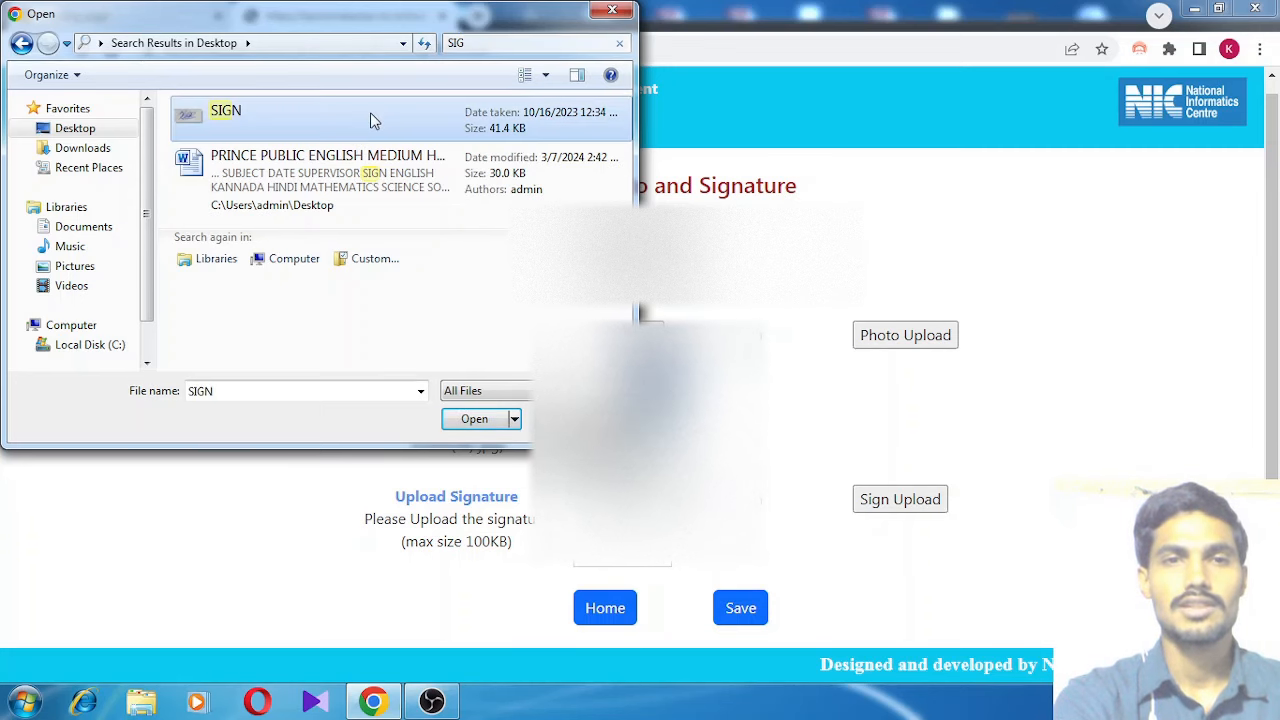
pyautogui.click(478, 420)
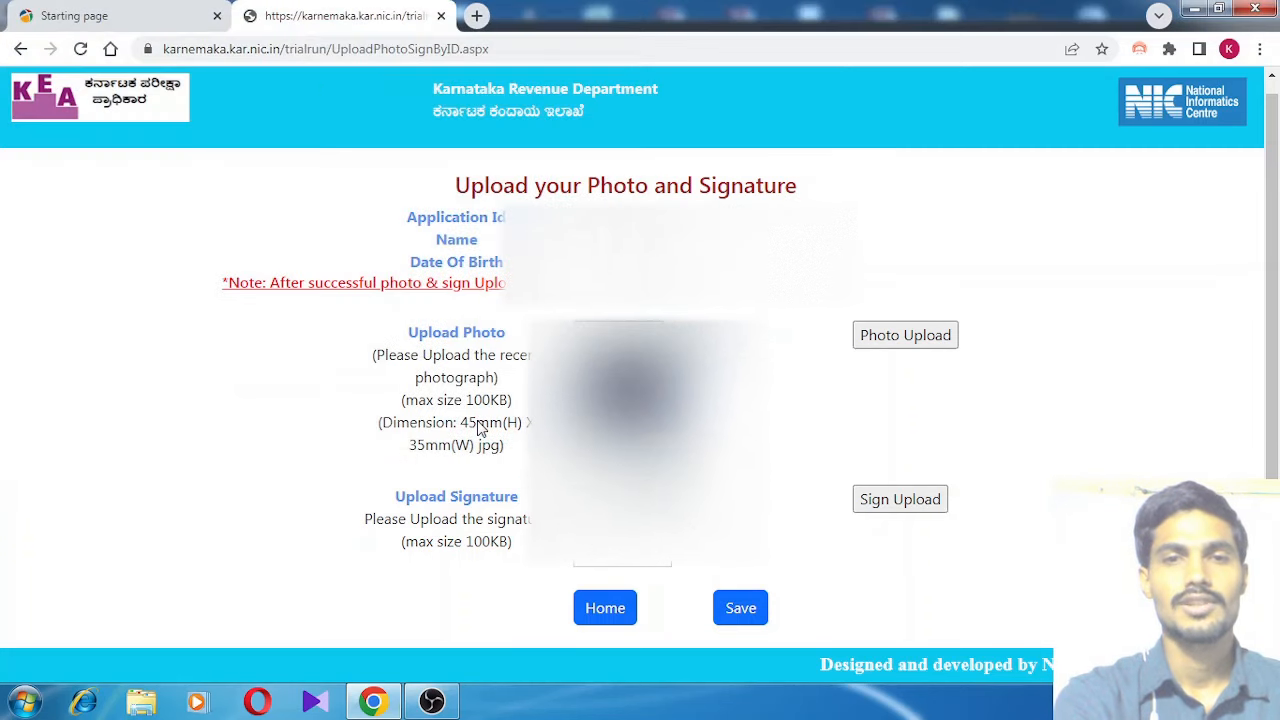
pyautogui.click(907, 510)
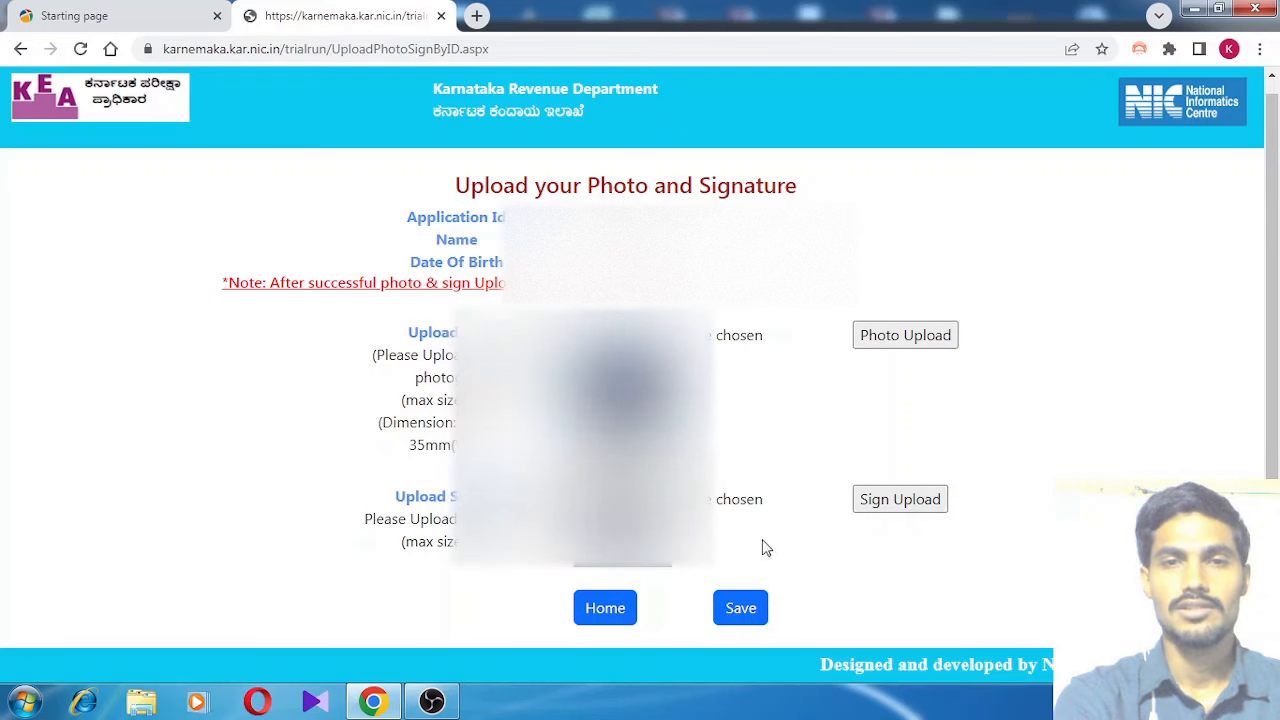
# Save the photo and signature and acknowledge the 'Photo & sign Uploaded Successfully' alert
pyautogui.click(740, 612)
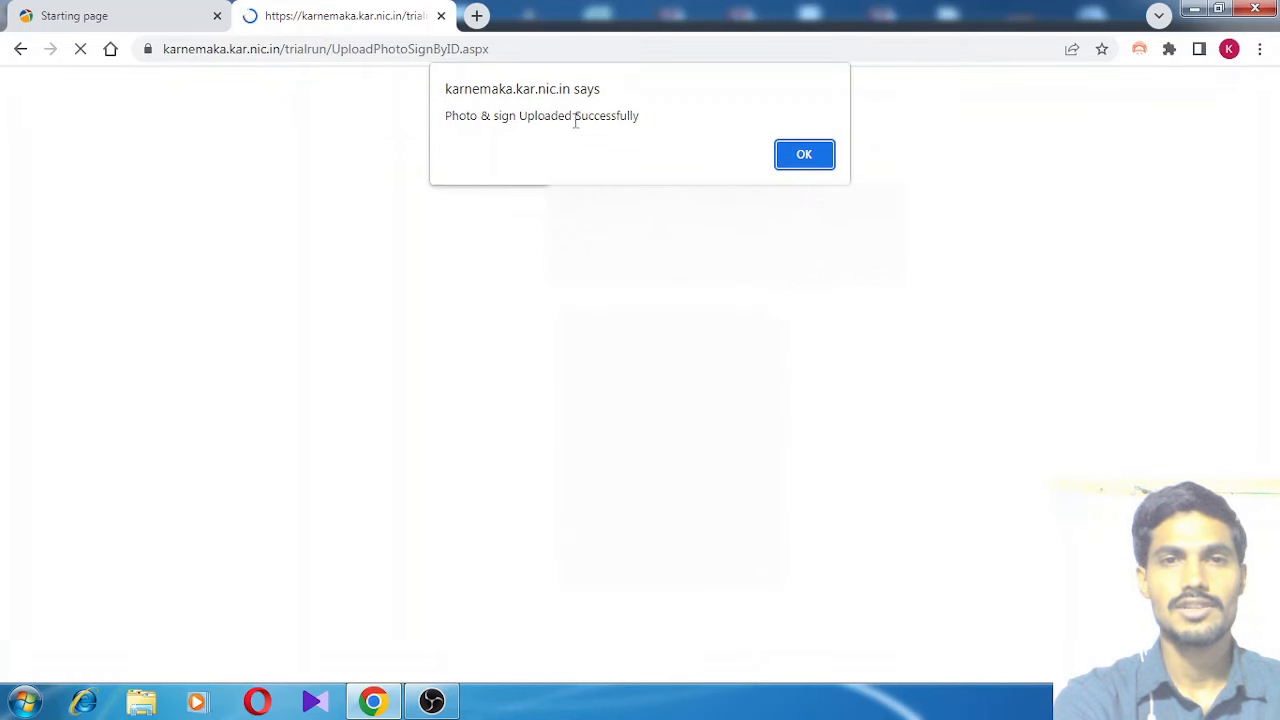
pyautogui.click(805, 156)
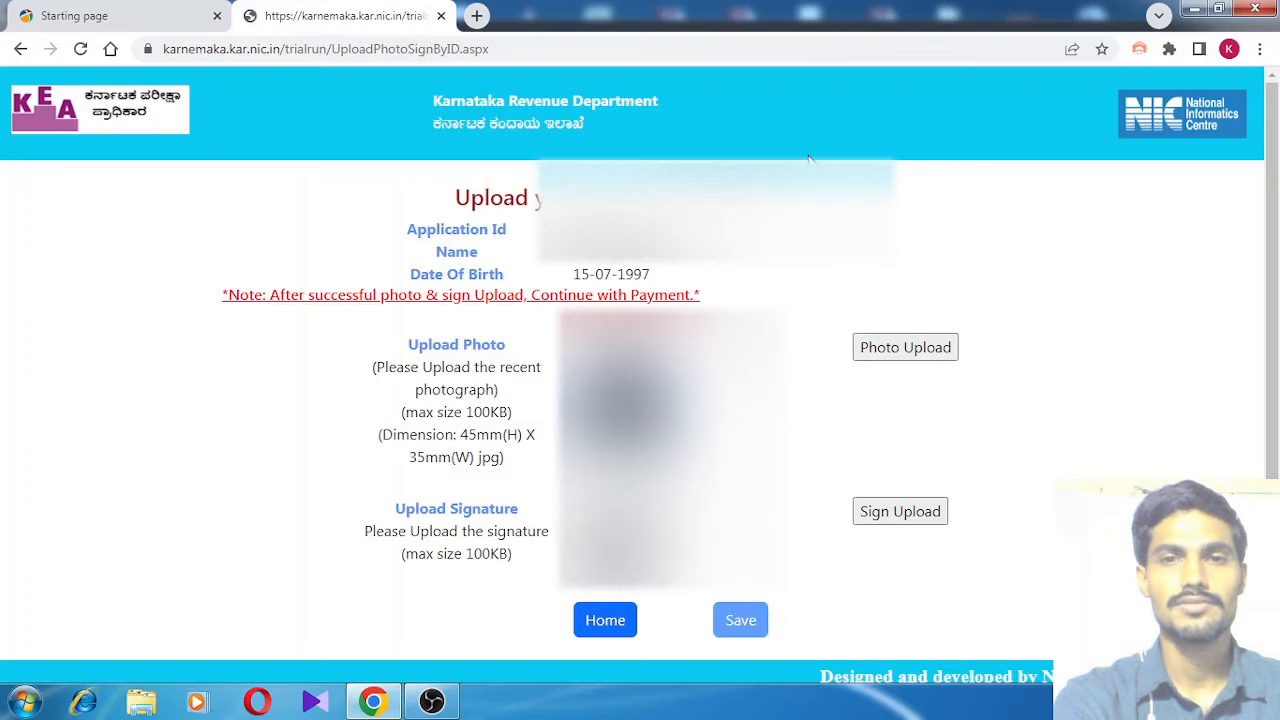
pyautogui.scroll(-1, 797, 660)
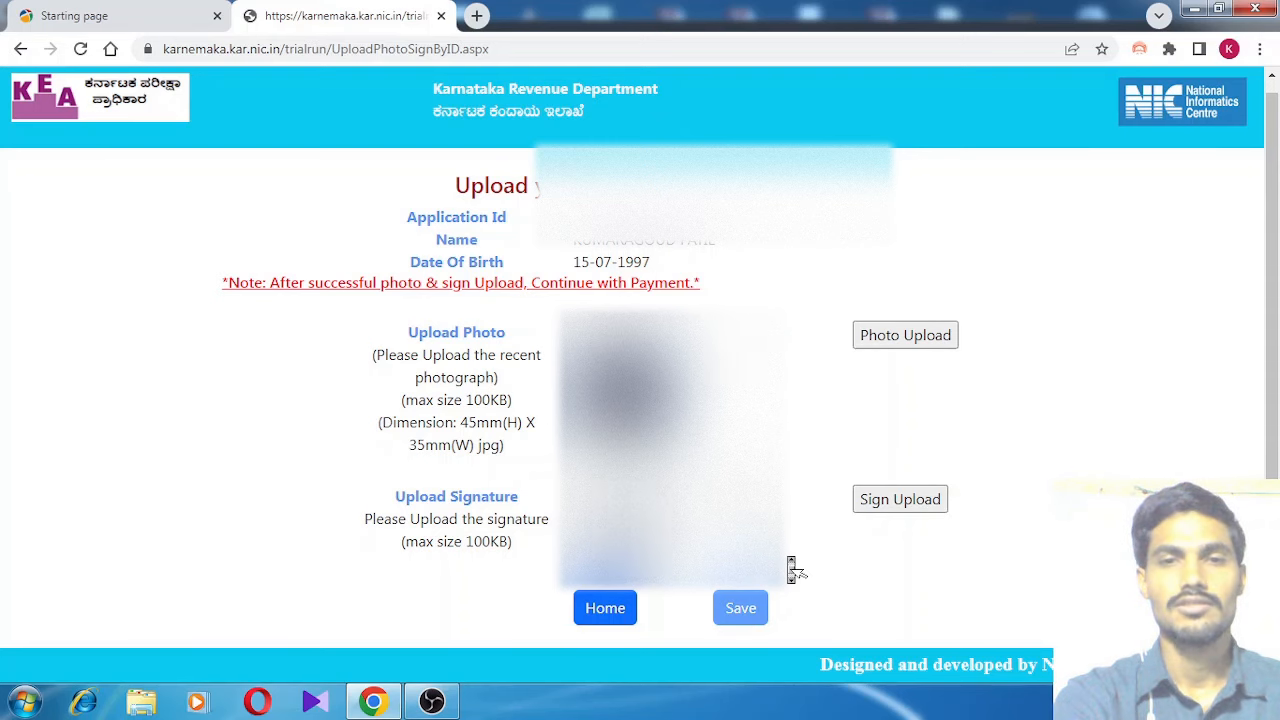
pyautogui.scroll(1, 790, 565)
pyautogui.scroll(-1, 790, 565)
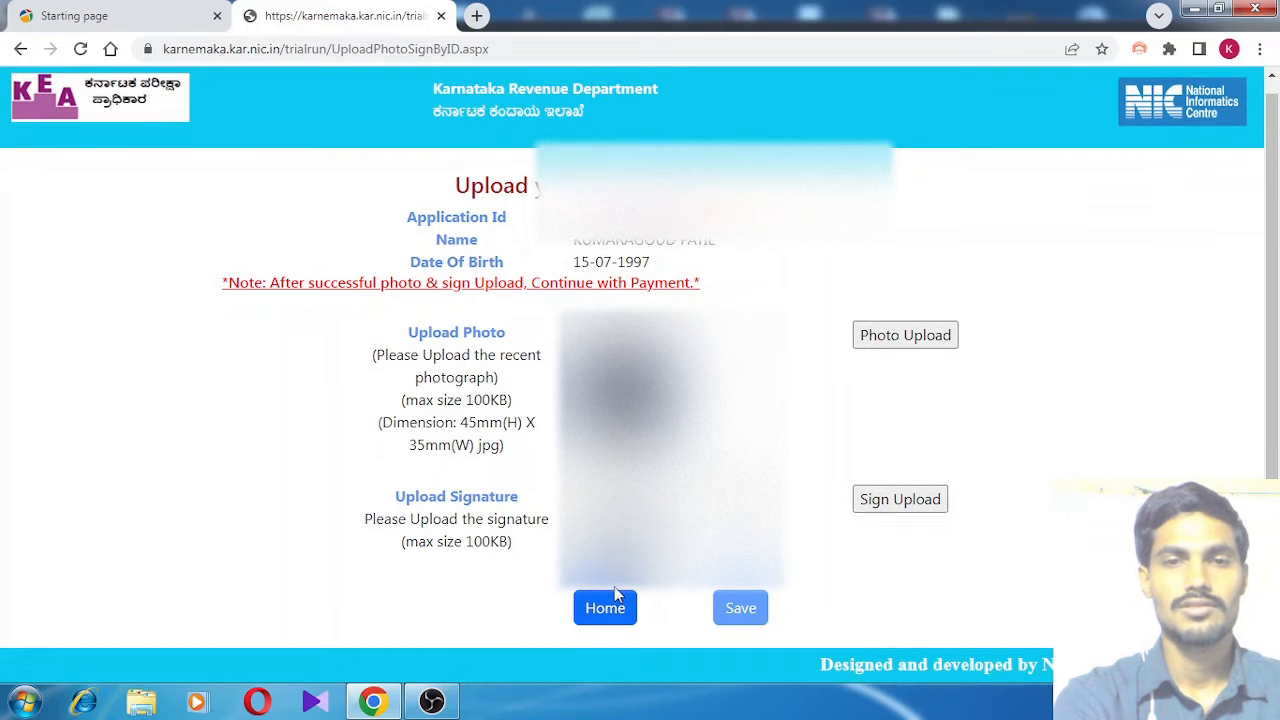
# Go back to the portal home page and open the Fee Payment authentication form
pyautogui.click(605, 610)
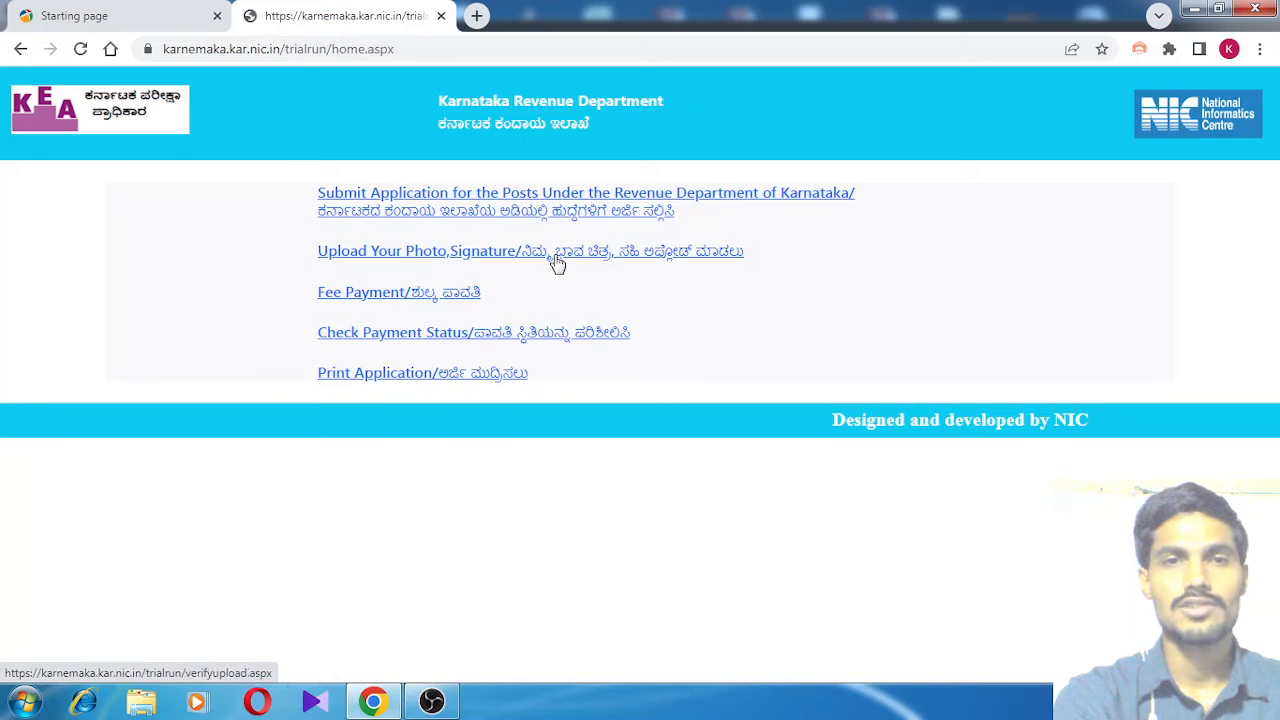
pyautogui.click(432, 304)
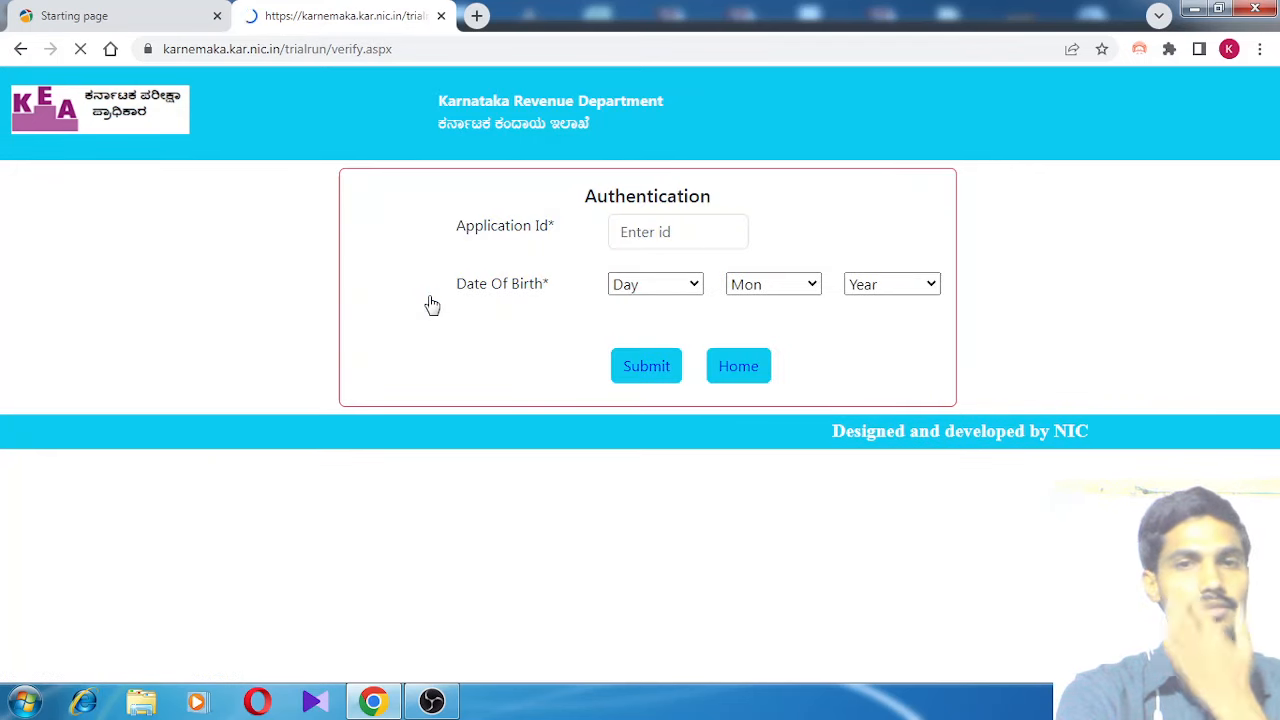
# Enter the Application Id and the applicant's date of birth, then submit to reach the ₹750.00 payment
pyautogui.click(658, 236)
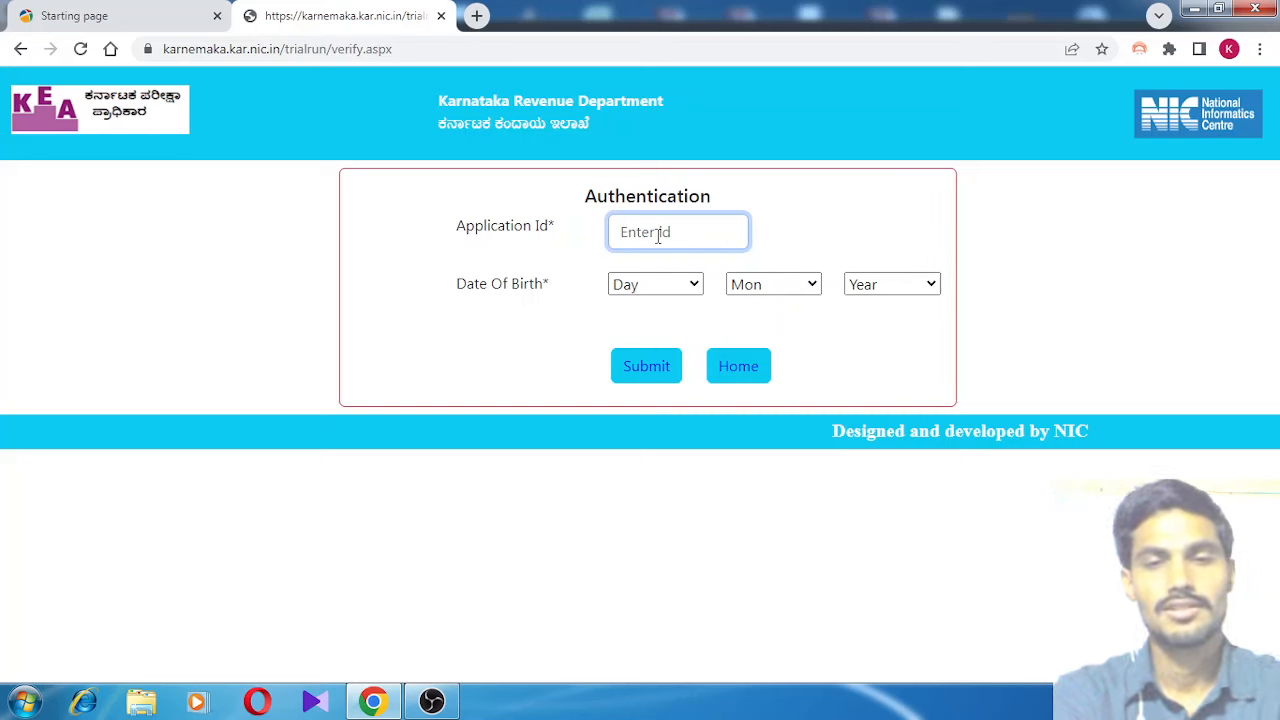
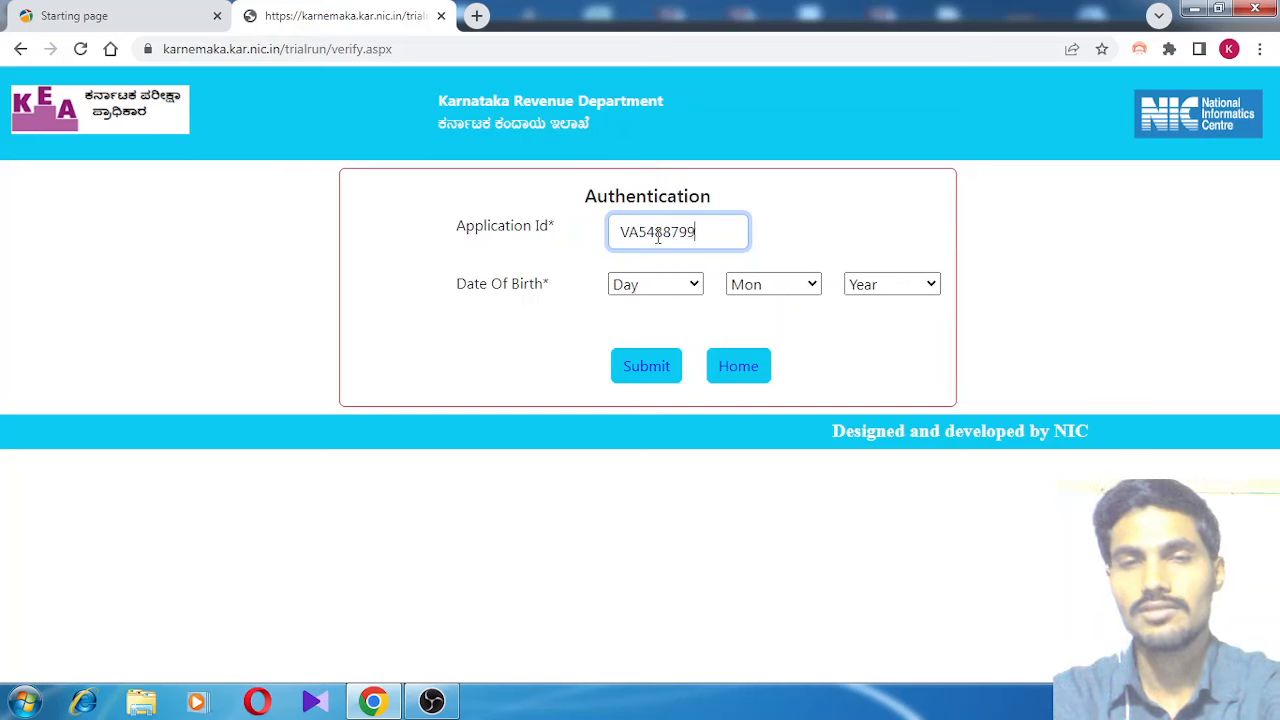
pyautogui.click(692, 285)
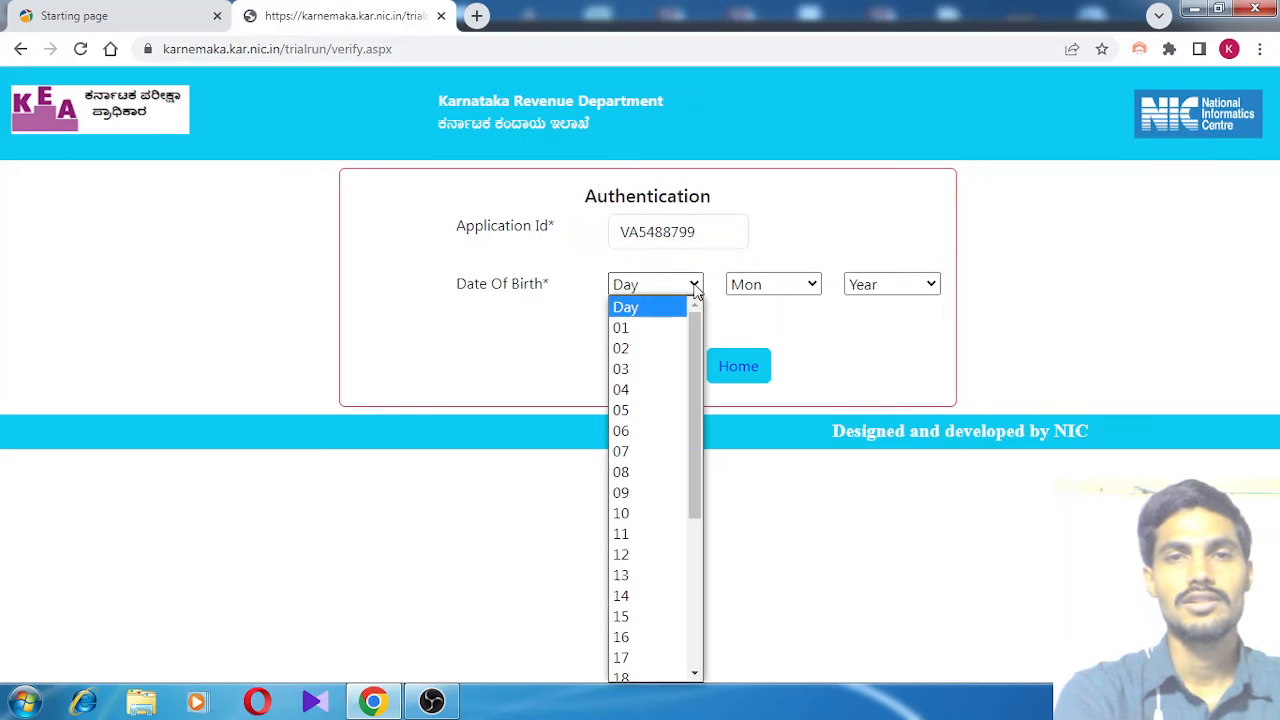
pyautogui.click(648, 616)
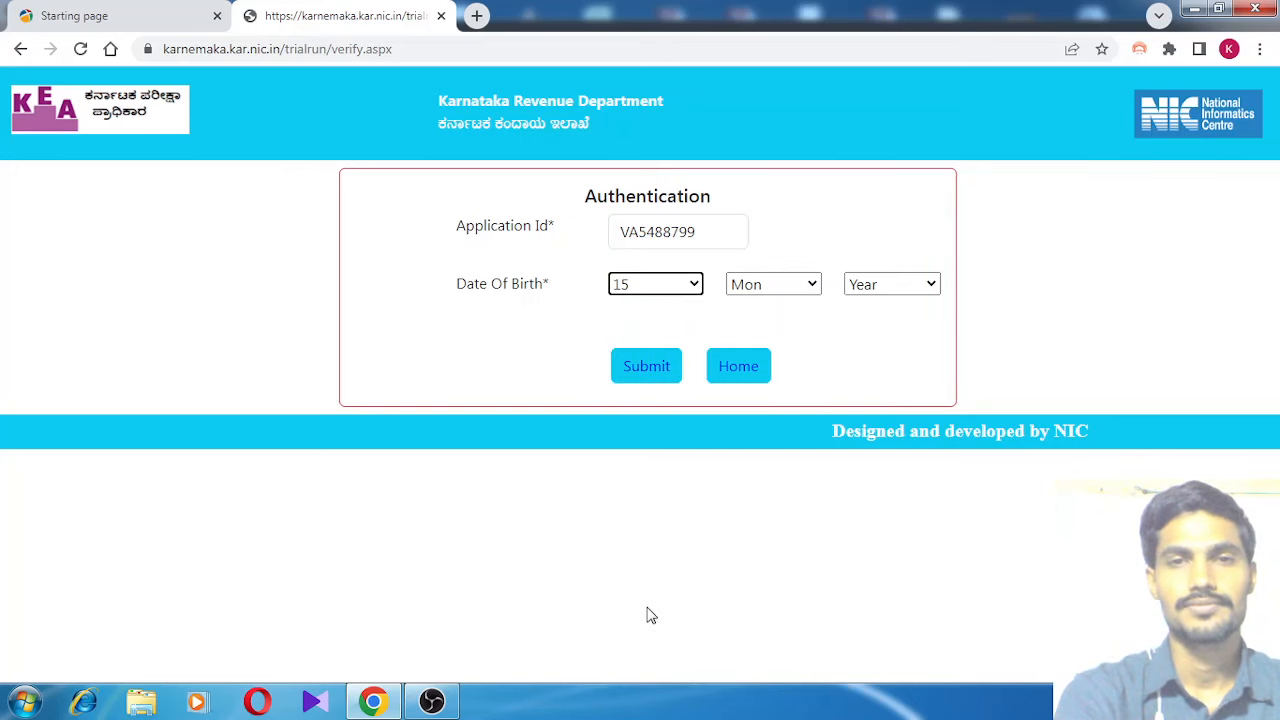
pyautogui.click(813, 288)
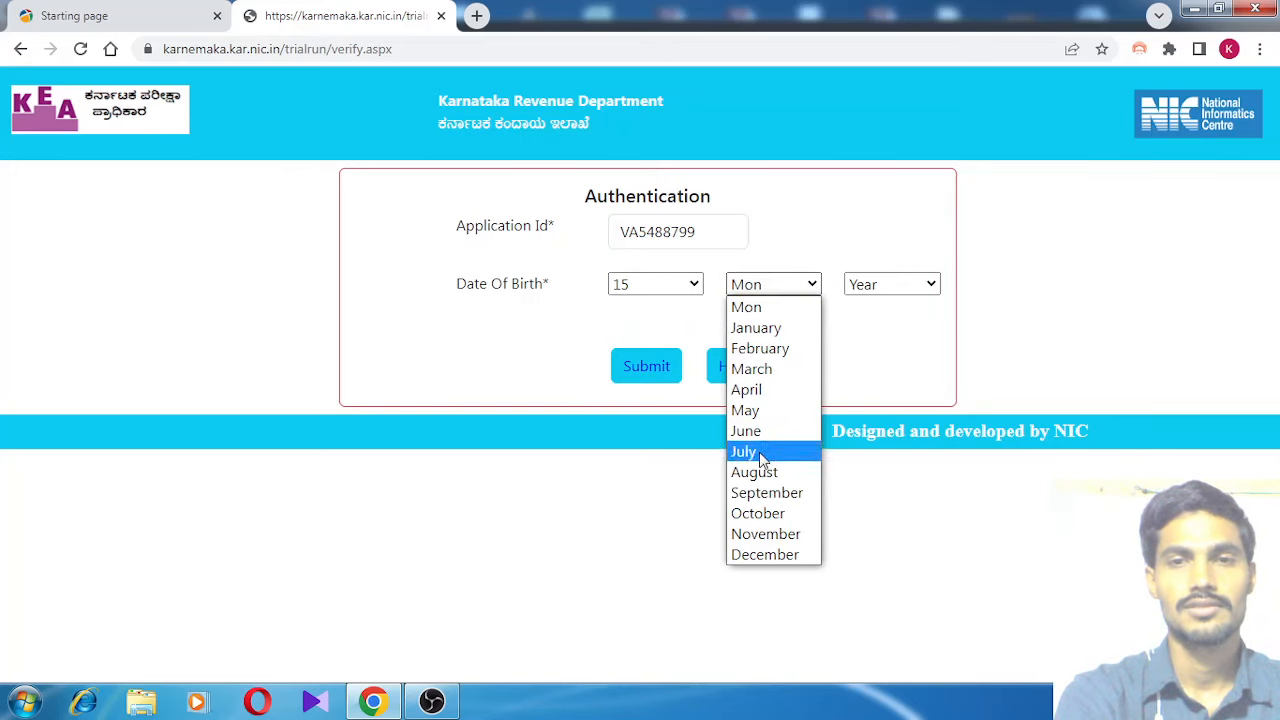
pyautogui.click(762, 452)
pyautogui.click(926, 285)
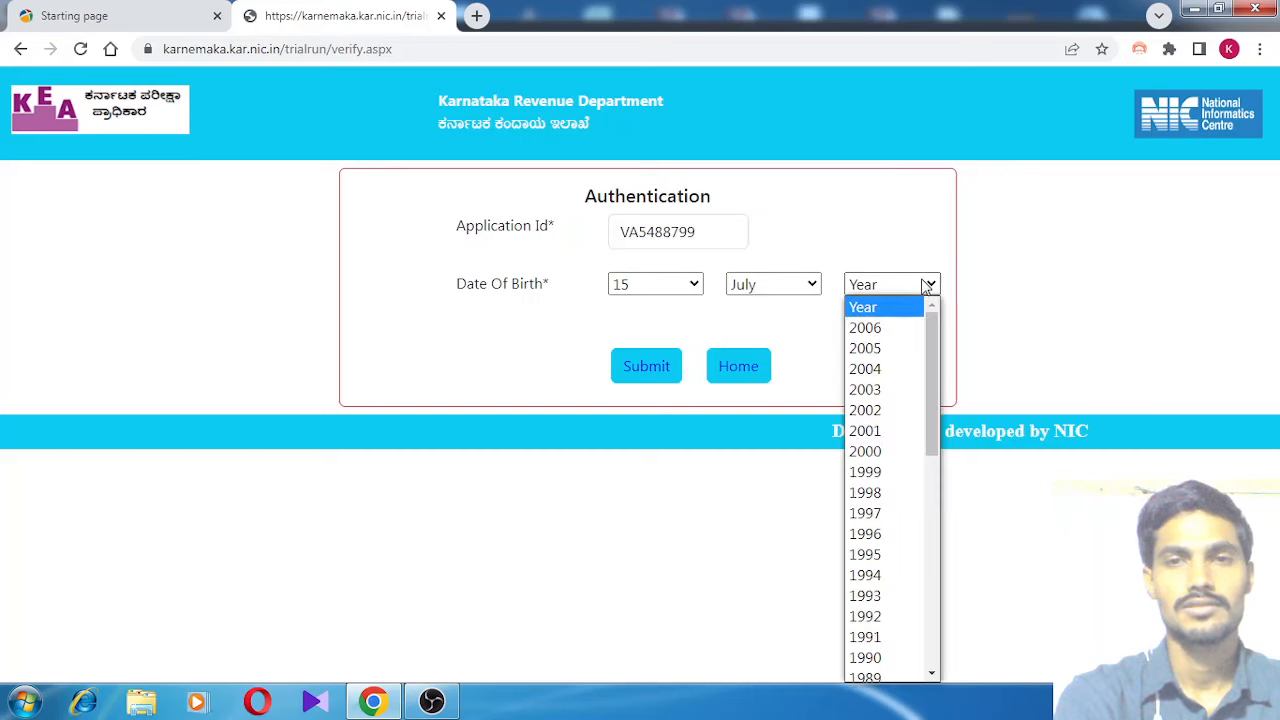
pyautogui.click(904, 516)
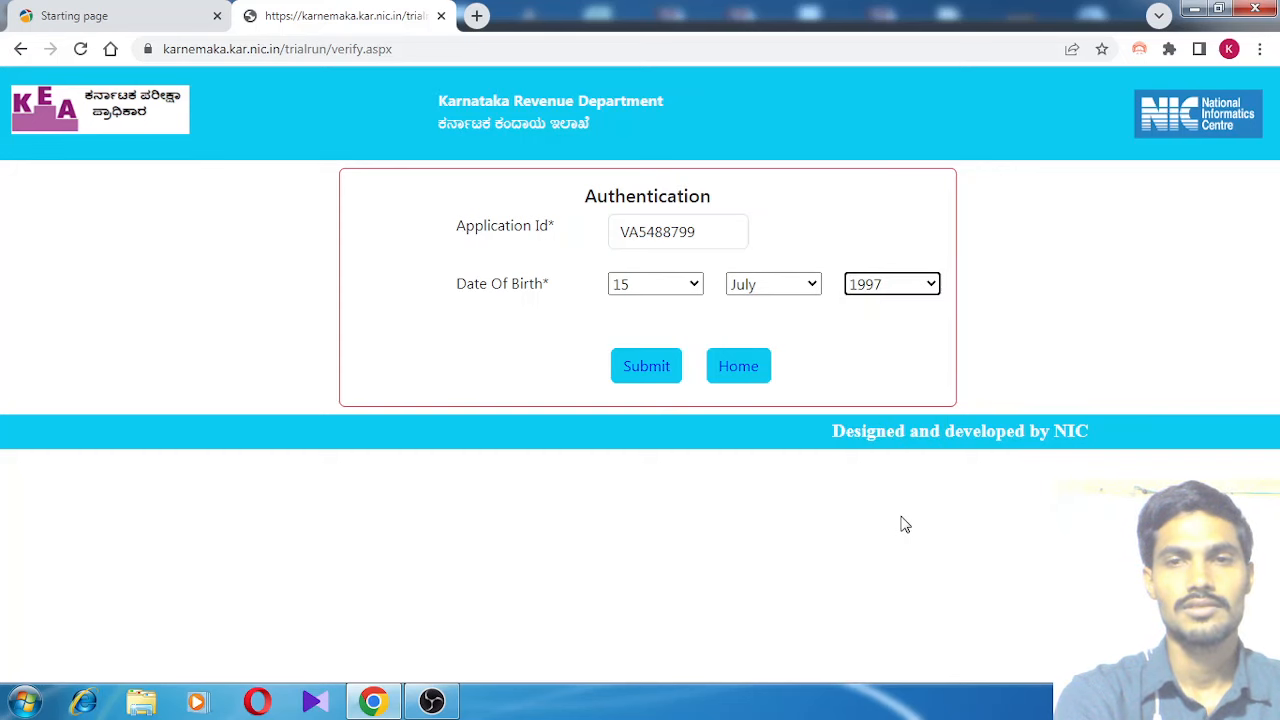
pyautogui.click(648, 370)
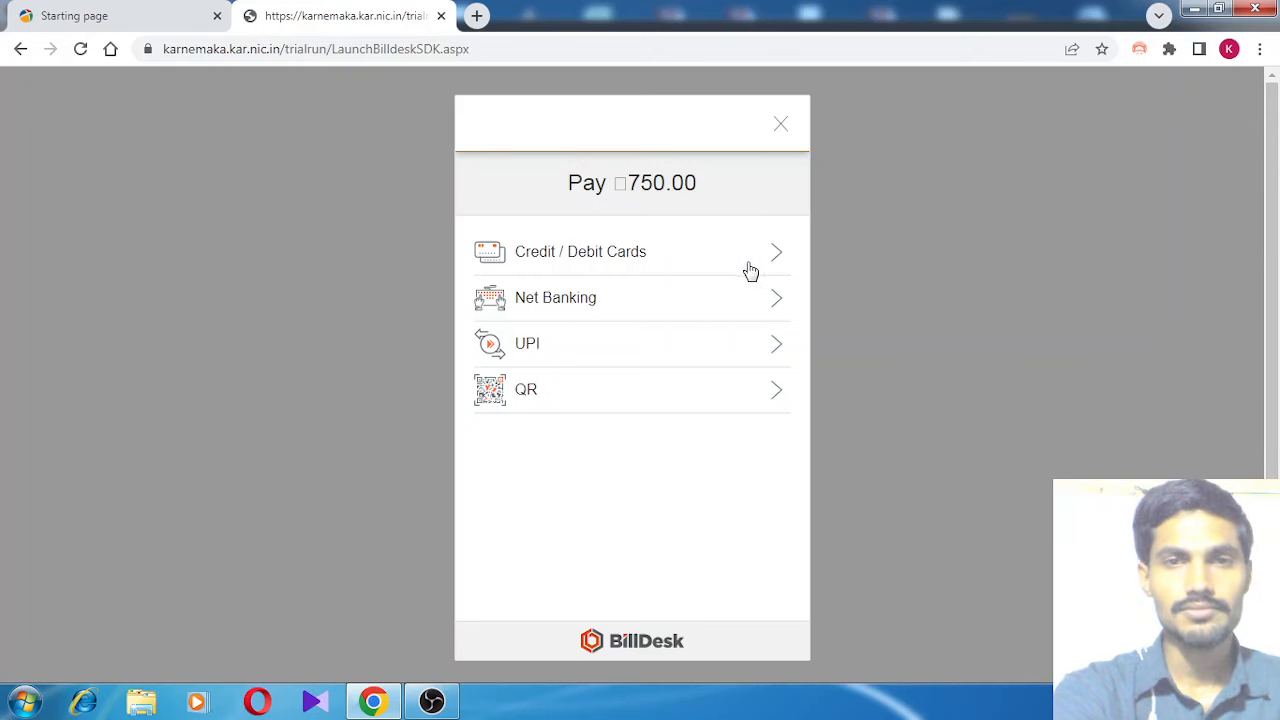
# Select QR as the BillDesk payment method for the ₹750.00 fee
pyautogui.click(777, 392)
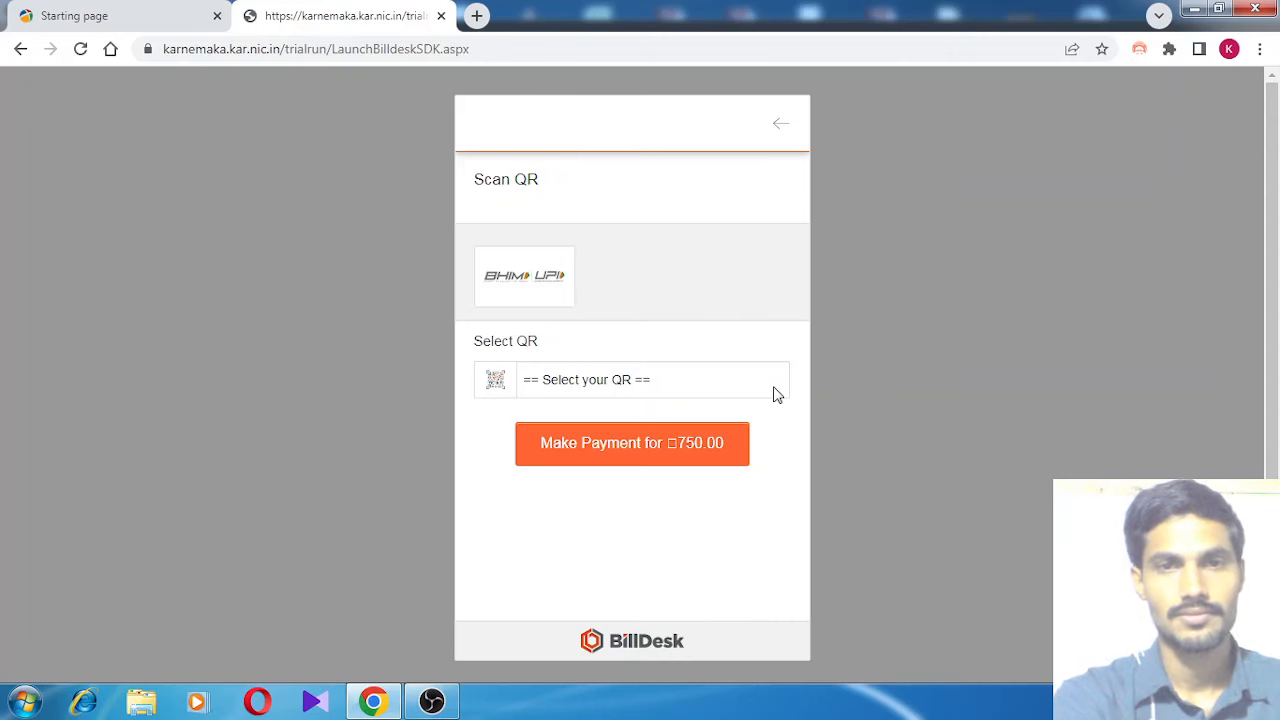